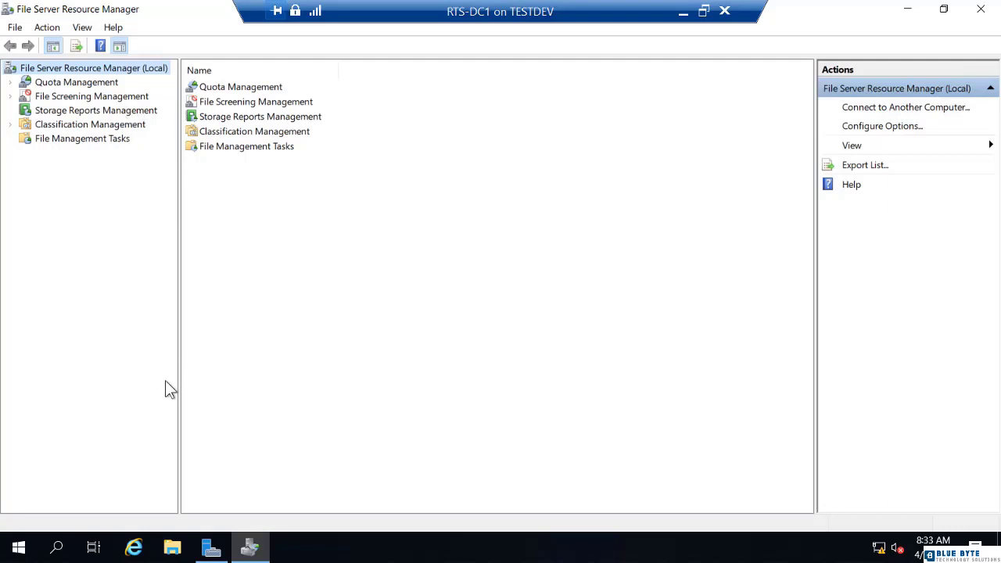
# Create a folder named User-Data on Local Disk (C:) in File Explorer, and close the Explorer window.
pyautogui.click(173, 550)
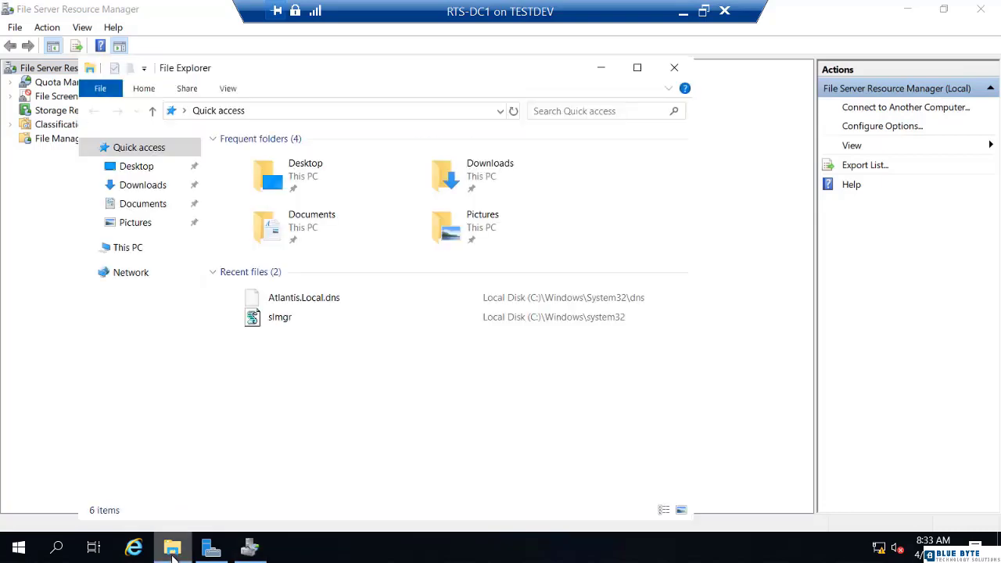
pyautogui.click(133, 248)
pyautogui.doubleClick(246, 356)
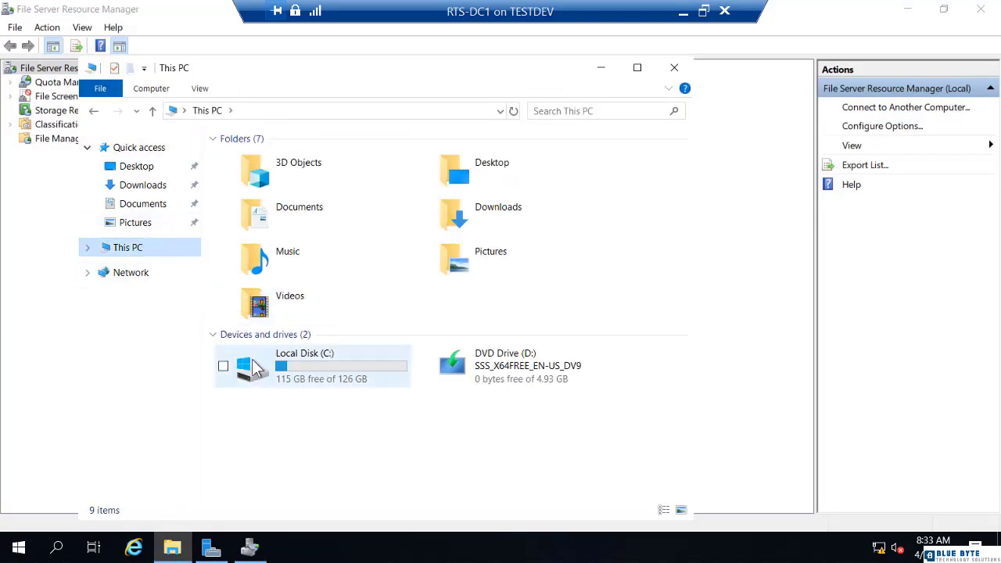
pyautogui.rightClick(261, 317)
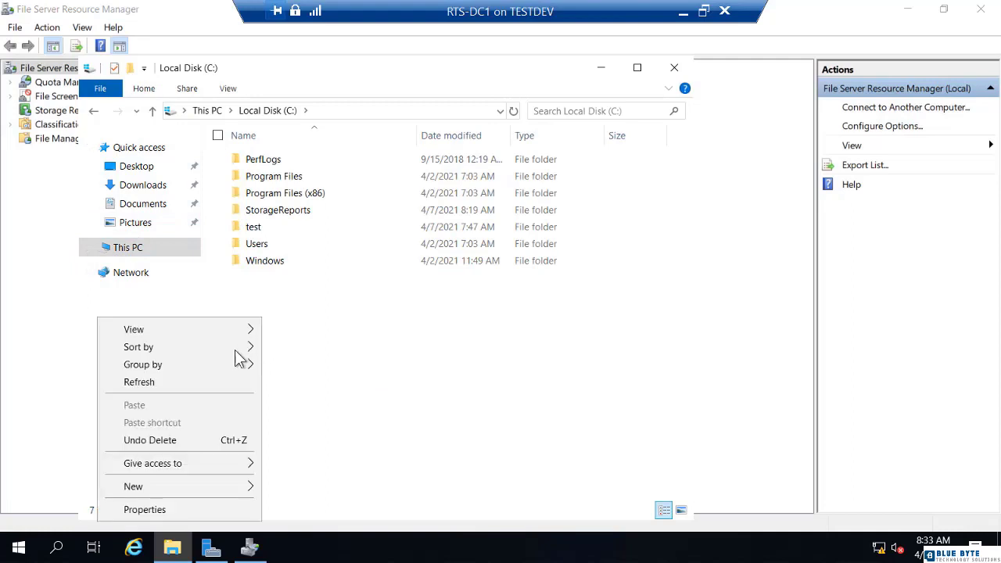
pyautogui.moveTo(194, 494)
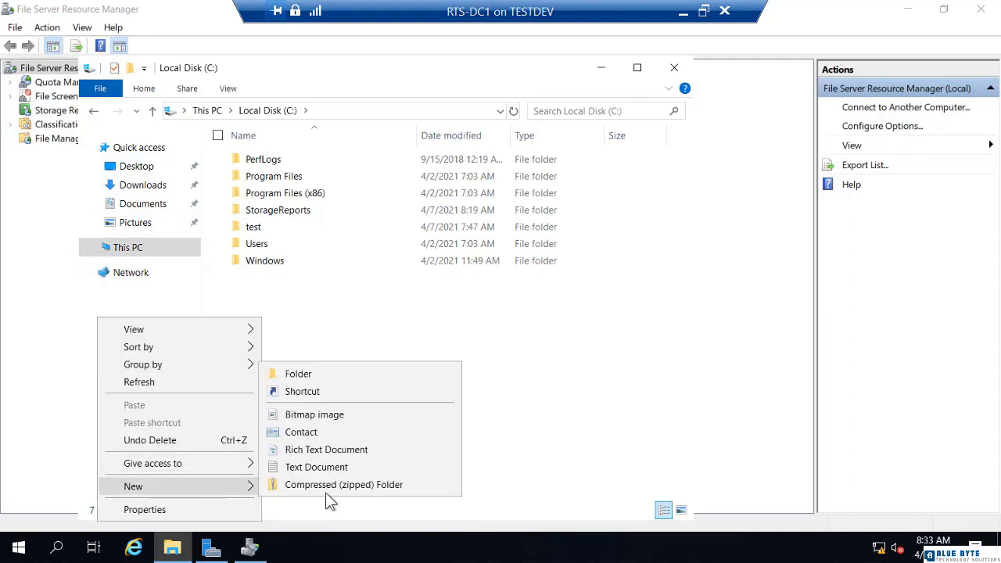
pyautogui.click(305, 373)
pyautogui.write('User-')
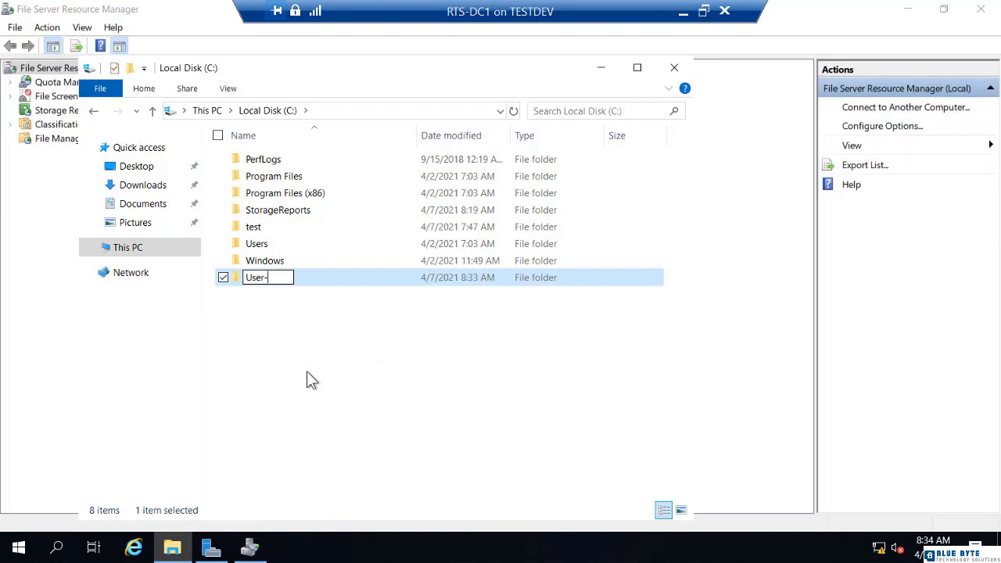
pyautogui.write('Datat')
pyautogui.press('Return')
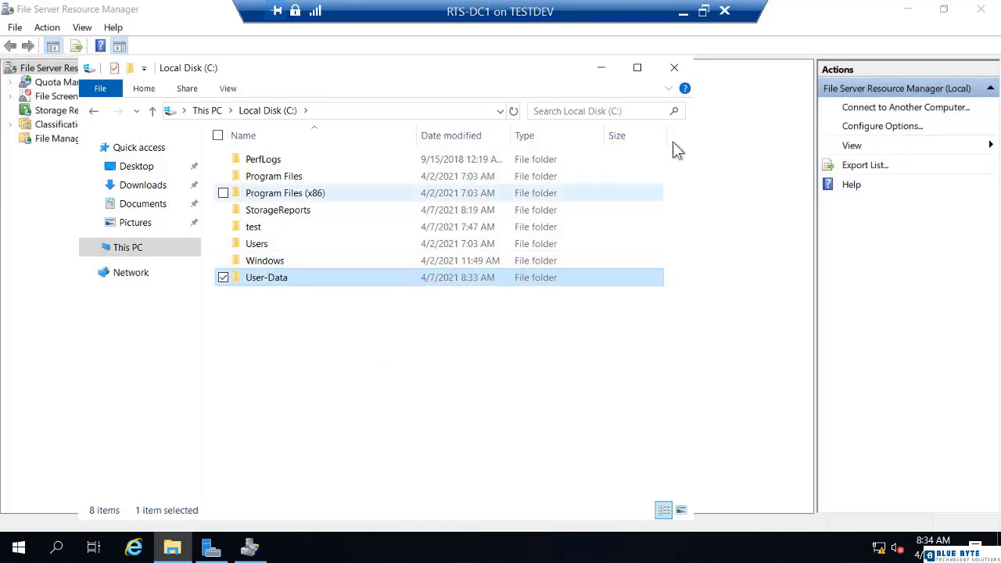
pyautogui.click(908, 11)
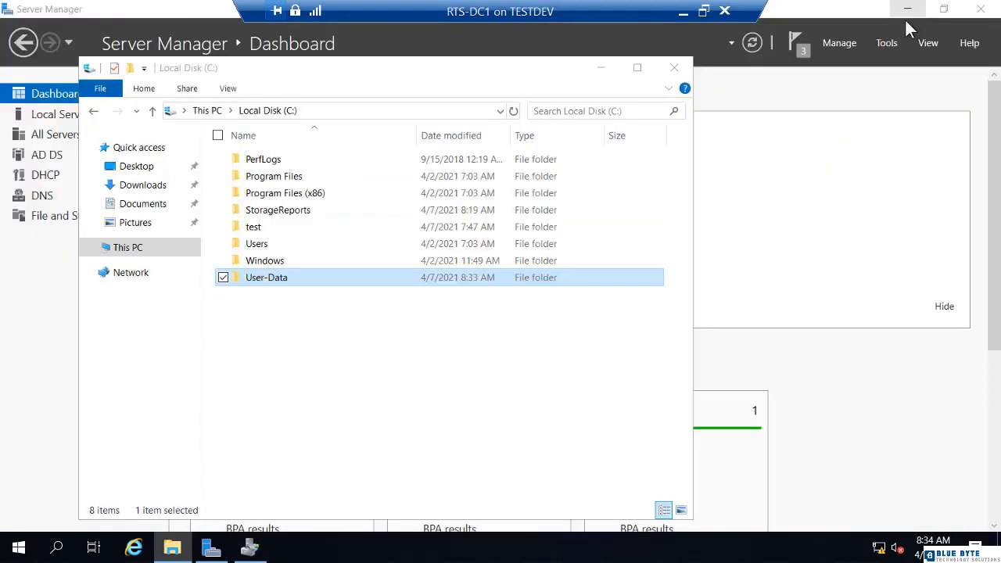
pyautogui.click(673, 68)
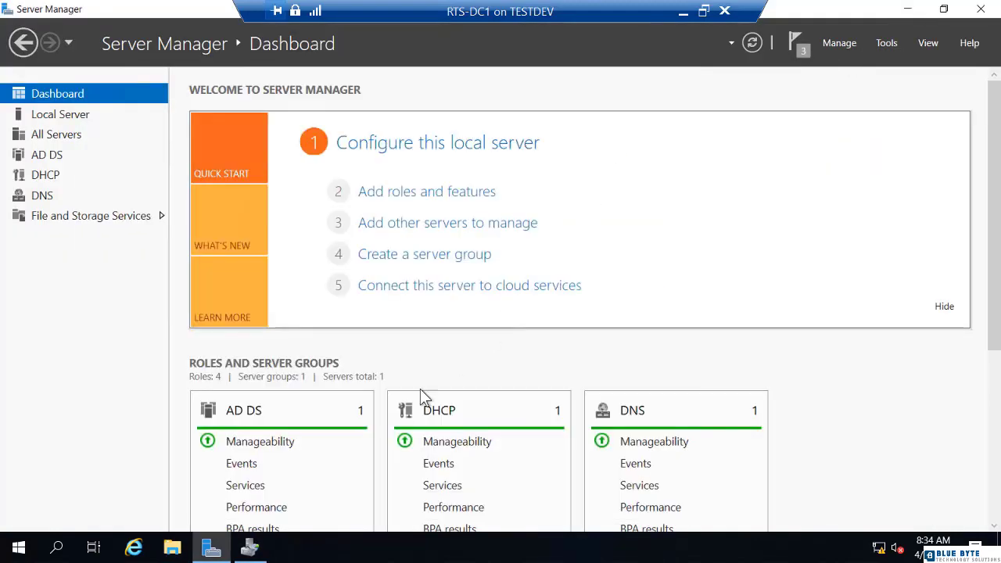
# Return to File Server Resource Manager and look over the existing quotas and quota templates under Quota Management.
pyautogui.click(250, 546)
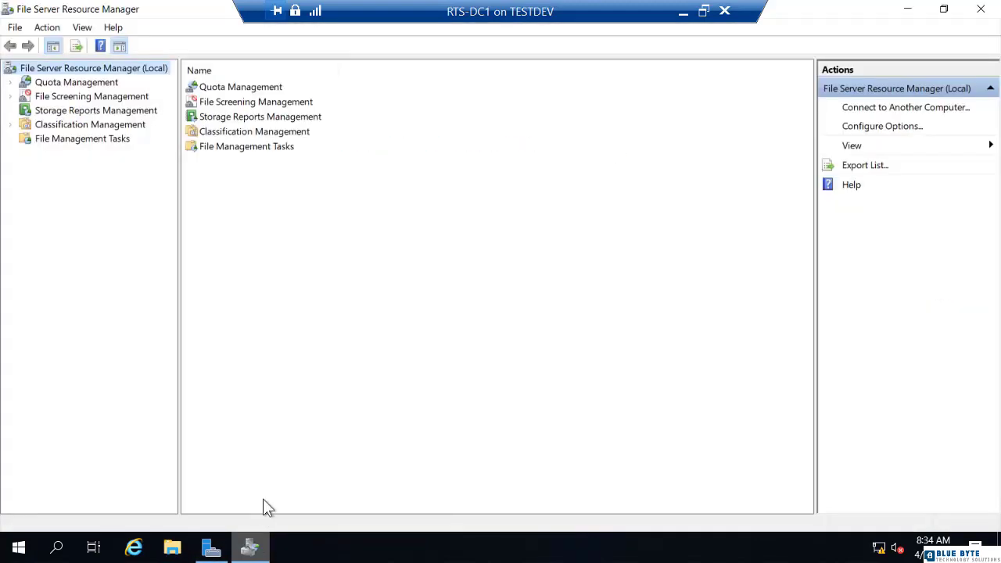
pyautogui.doubleClick(78, 85)
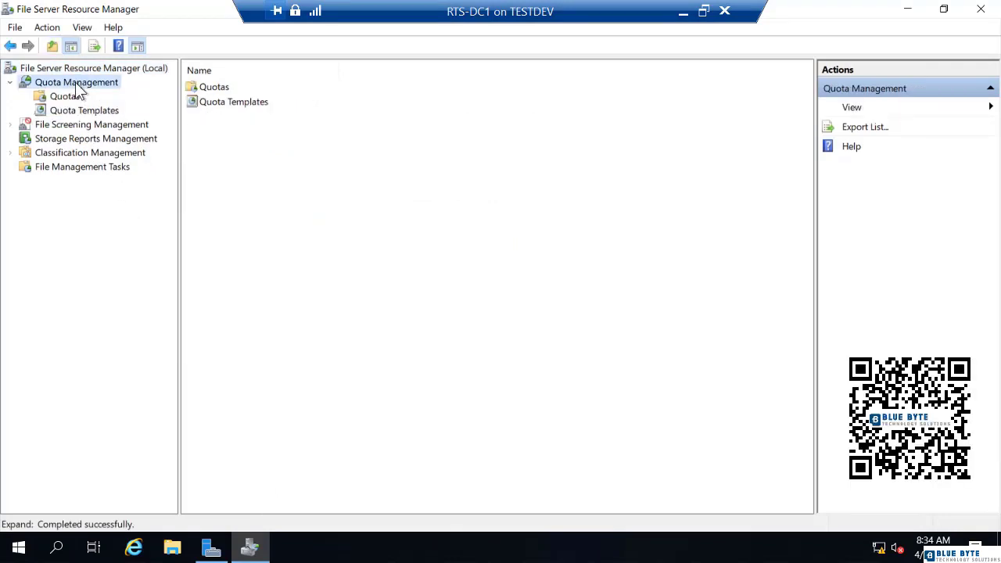
pyautogui.click(61, 97)
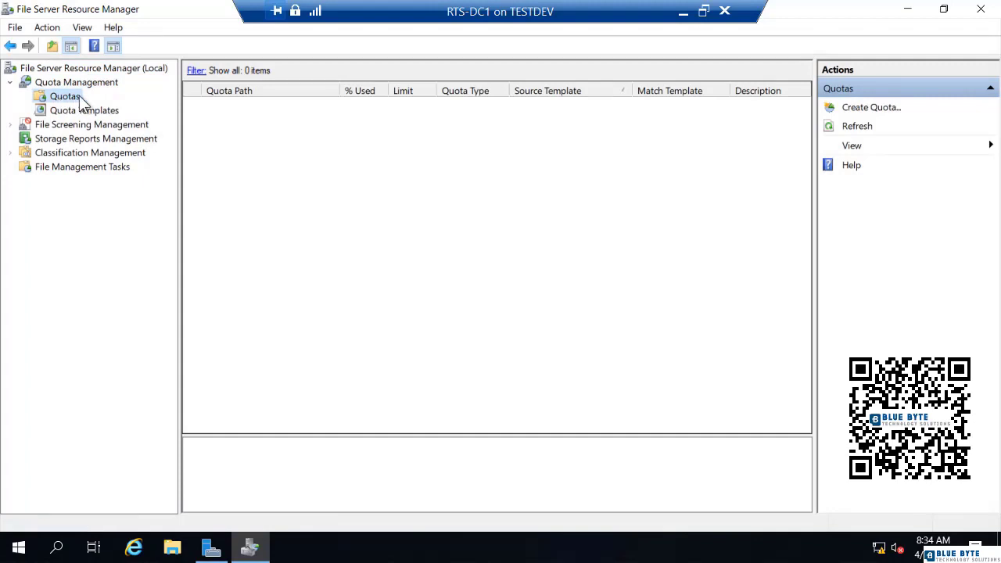
pyautogui.click(64, 113)
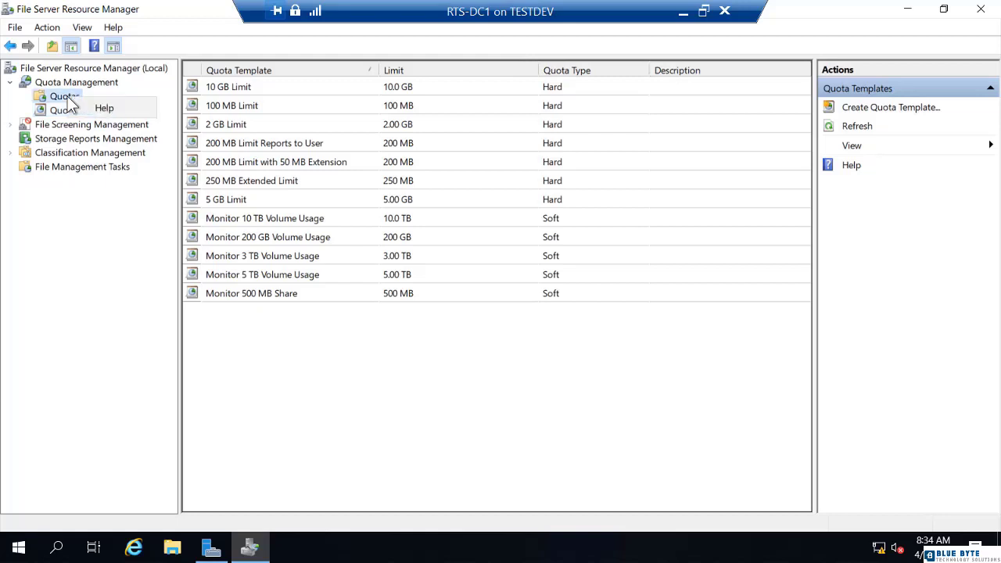
# Start a new quota and choose the C:\User-Data folder as its quota path.
pyautogui.click(63, 97)
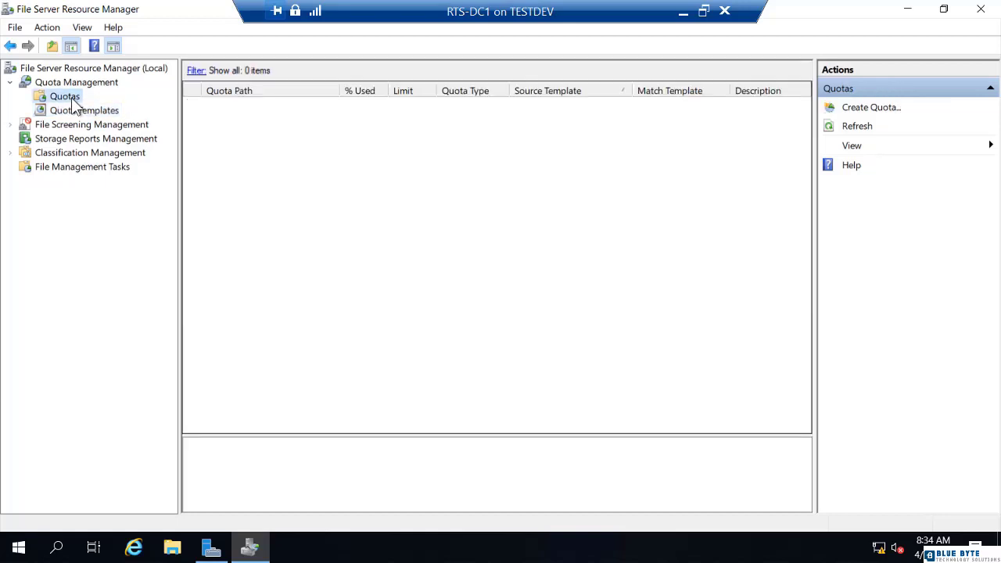
pyautogui.rightClick(71, 99)
pyautogui.click(97, 109)
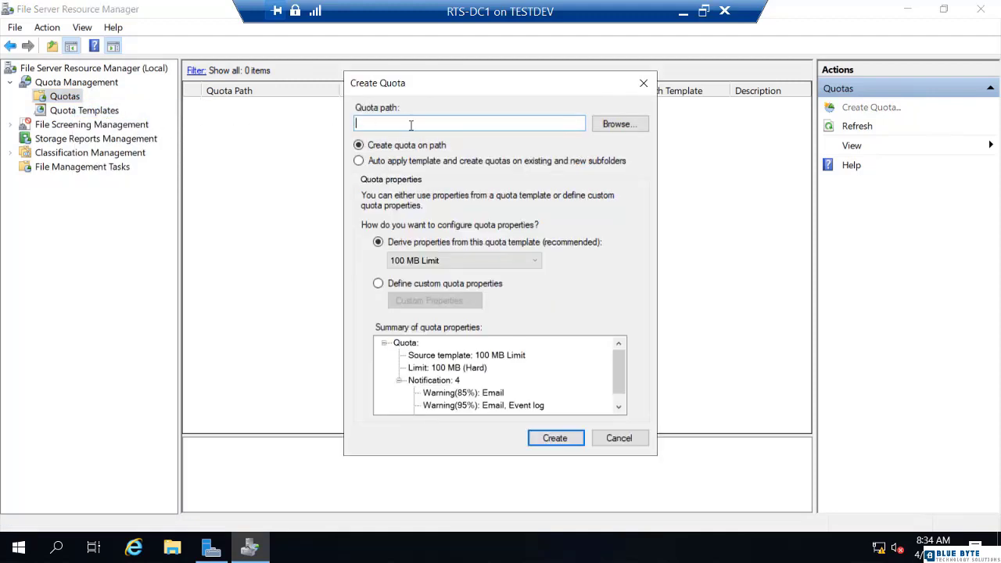
pyautogui.click(608, 130)
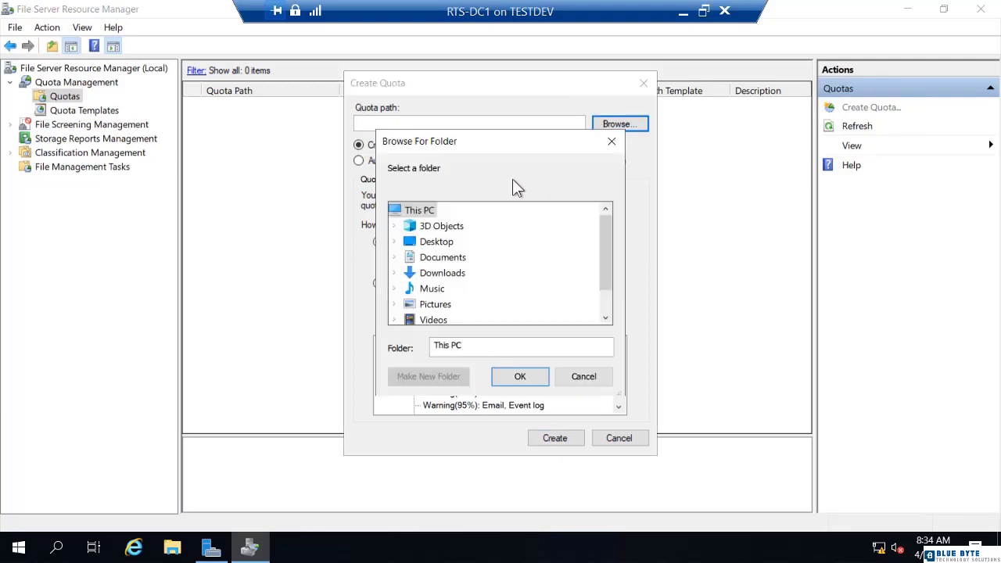
pyautogui.scroll(-1, 433, 269)
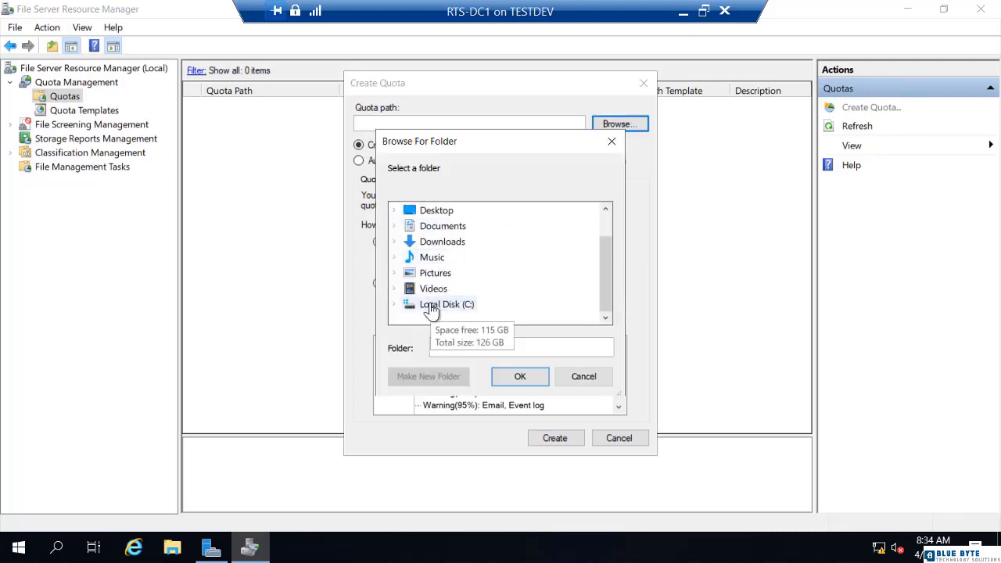
pyautogui.doubleClick(438, 305)
pyautogui.click(450, 304)
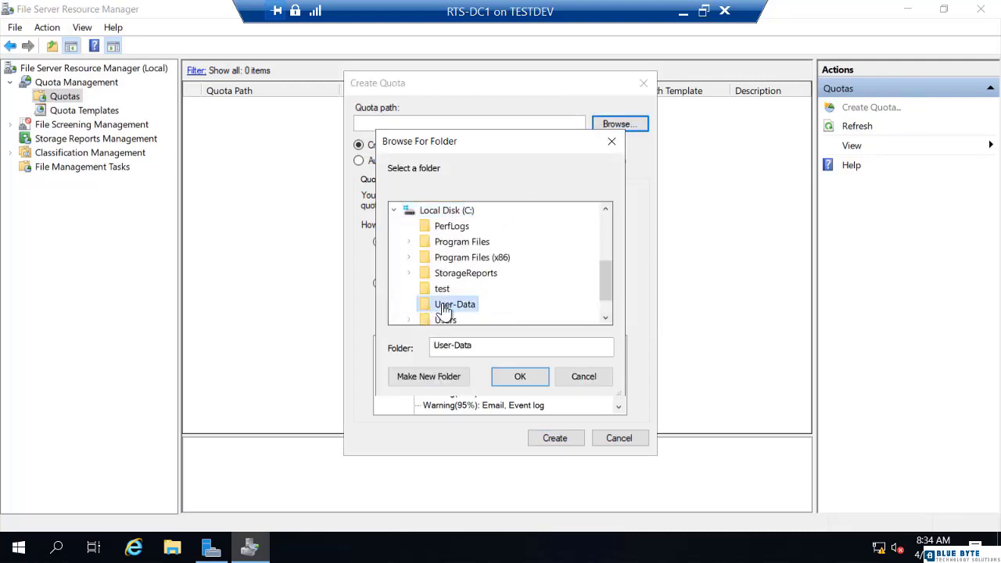
pyautogui.click(520, 377)
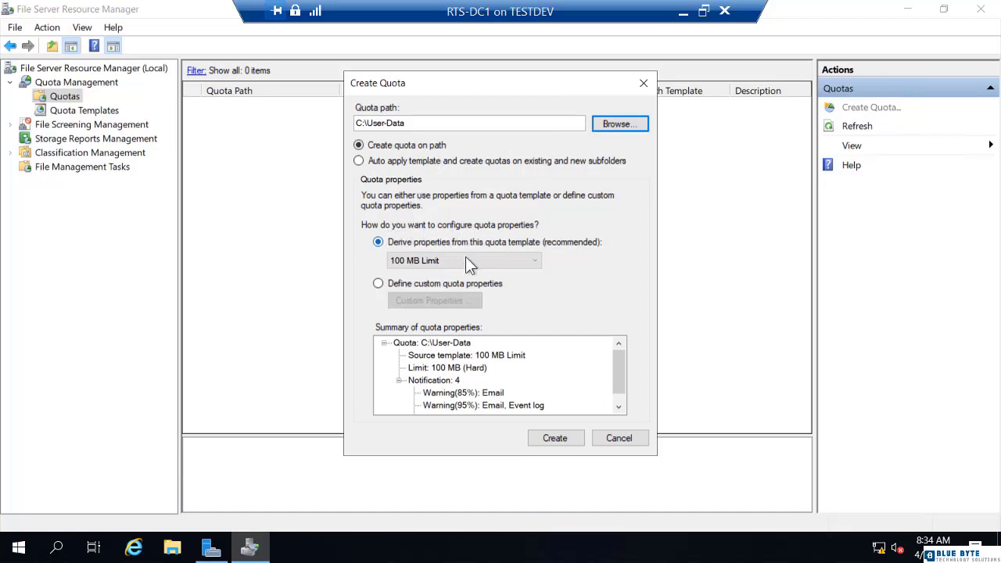
# Review the available quota templates, choose custom quota properties instead, and open those properties for editing.
pyautogui.click(466, 261)
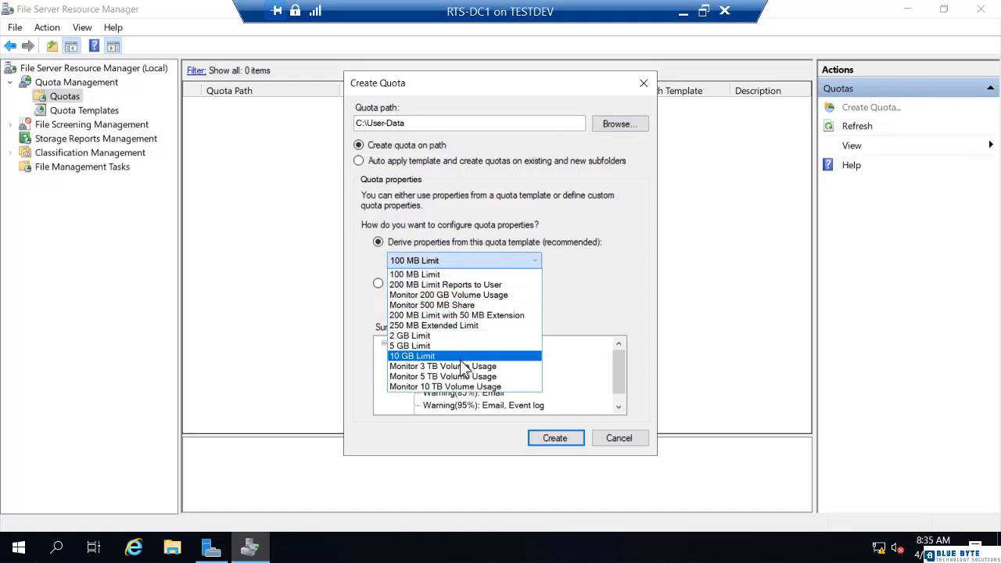
pyautogui.click(436, 208)
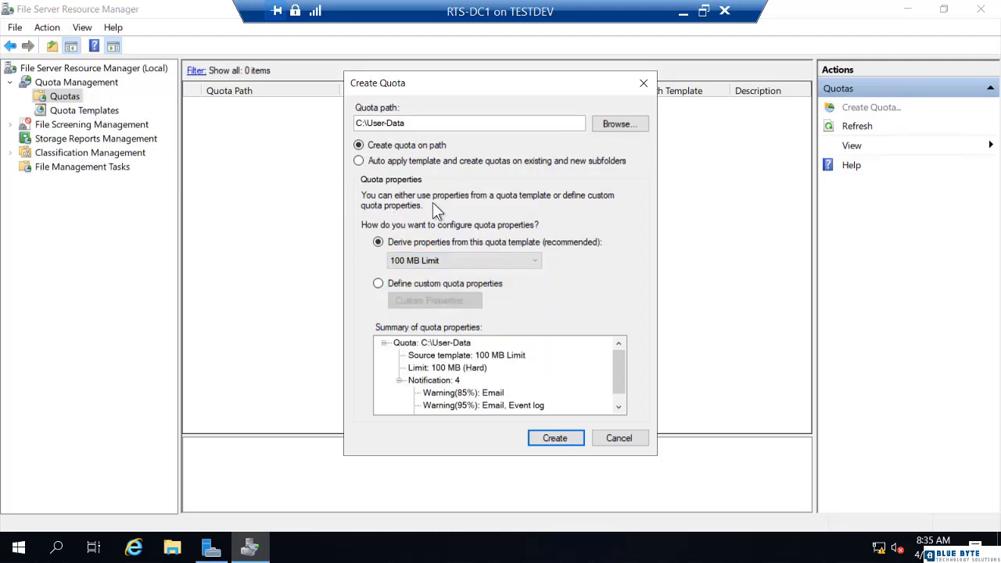
pyautogui.click(379, 283)
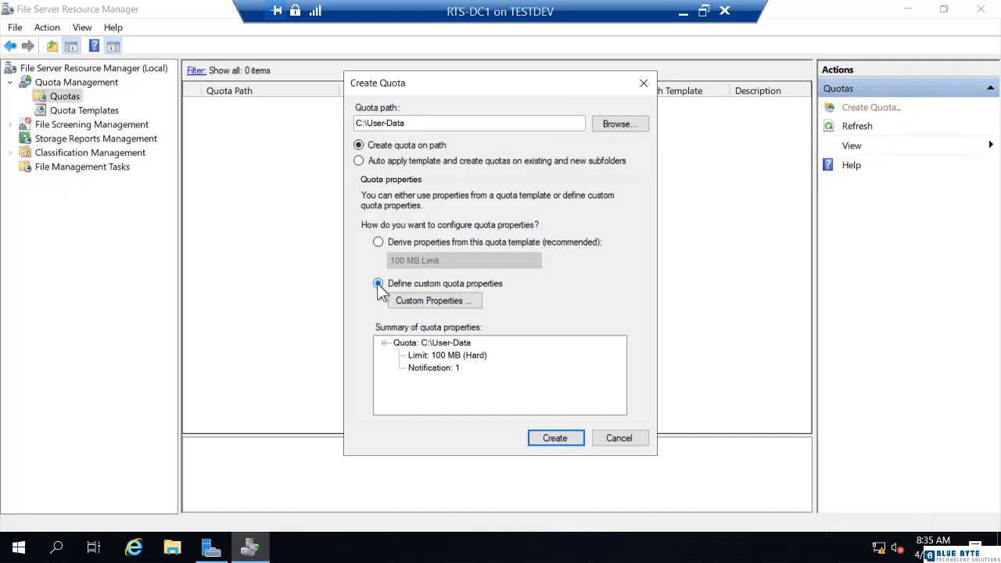
pyautogui.click(423, 301)
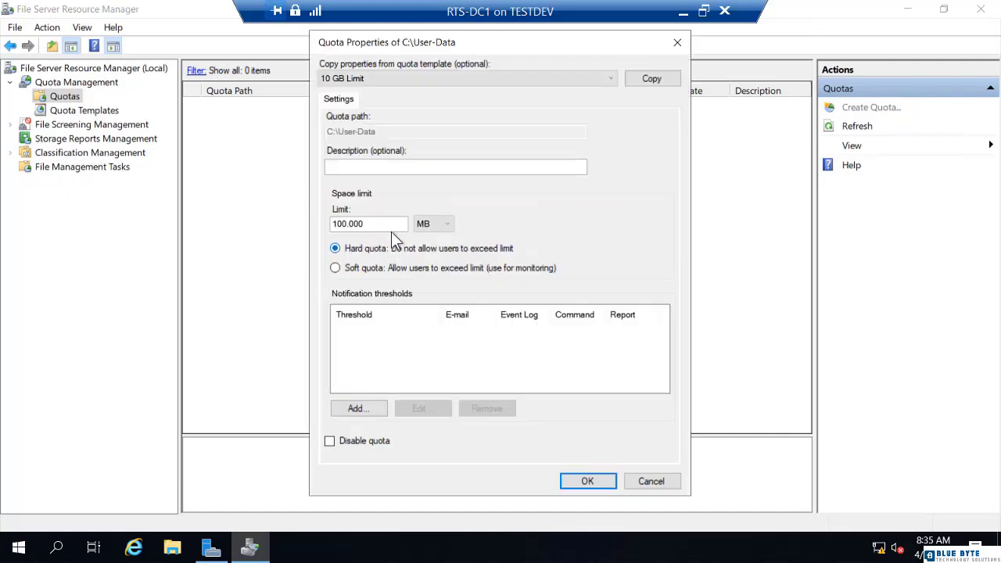
# Set the space limit to 10 GB as a soft quota and start adding a notification threshold.
pyautogui.moveTo(395, 225); pyautogui.dragTo(325, 227)
pyautogui.write('10')
pyautogui.click(450, 226)
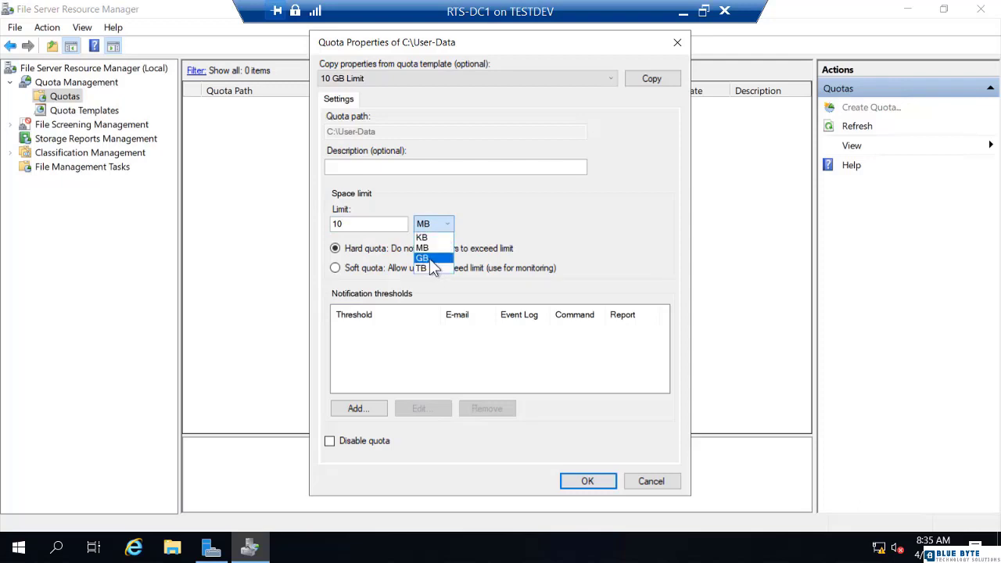
pyautogui.click(422, 258)
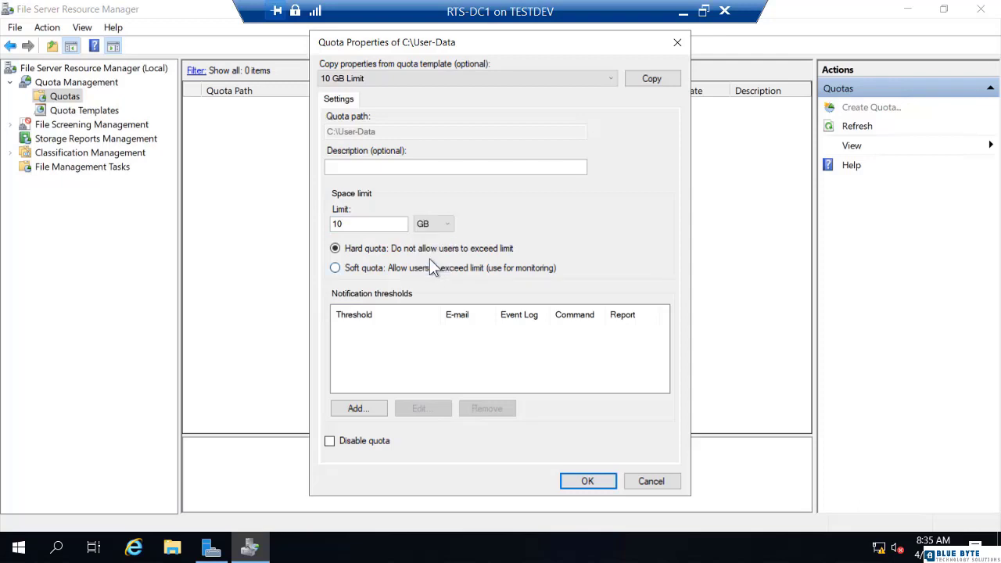
pyautogui.click(387, 268)
pyautogui.click(333, 268)
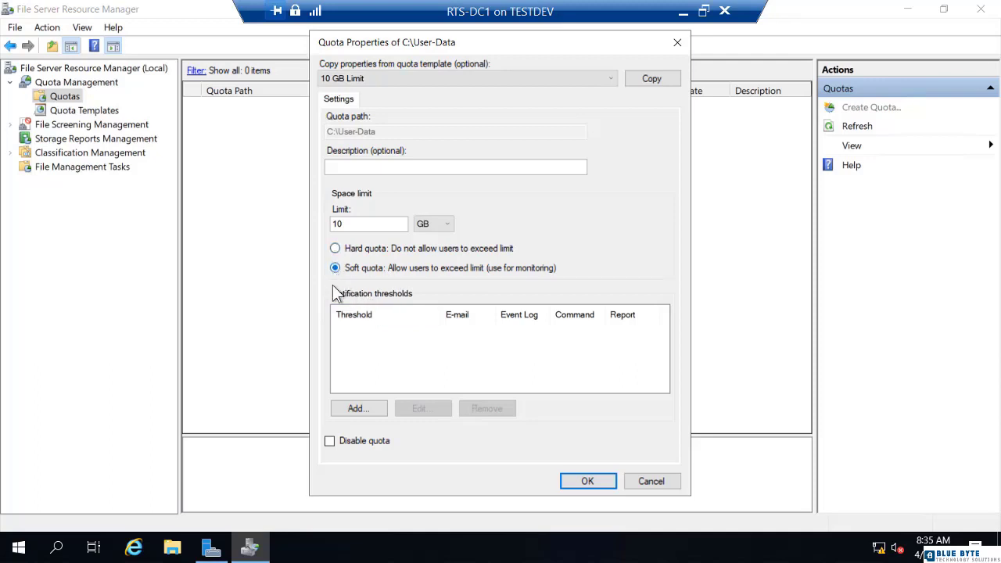
pyautogui.click(359, 415)
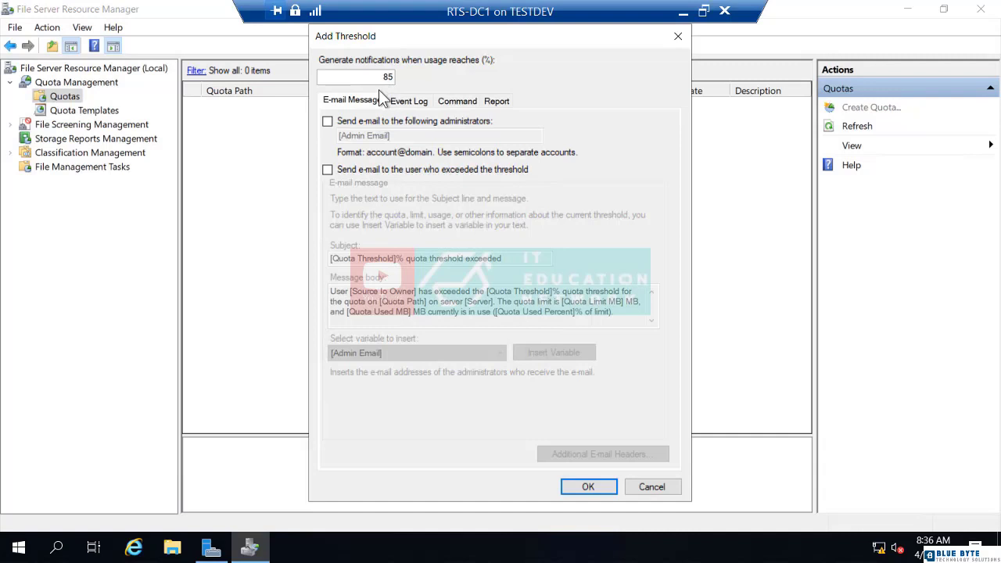
# Try out the threshold's e-mail notifications to administrators and to the user who exceeded it, and turn both off again.
pyautogui.click(327, 121)
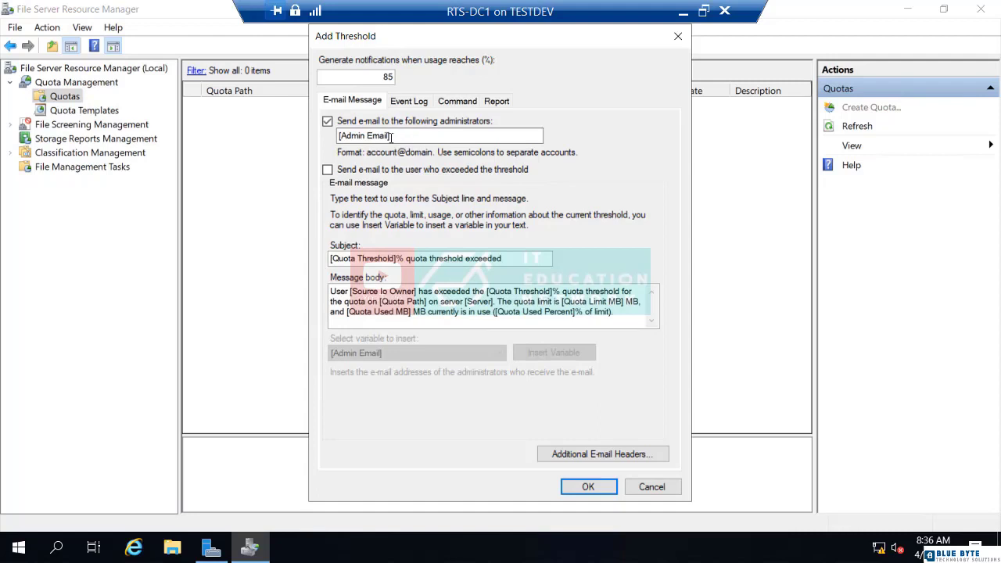
pyautogui.click(327, 177)
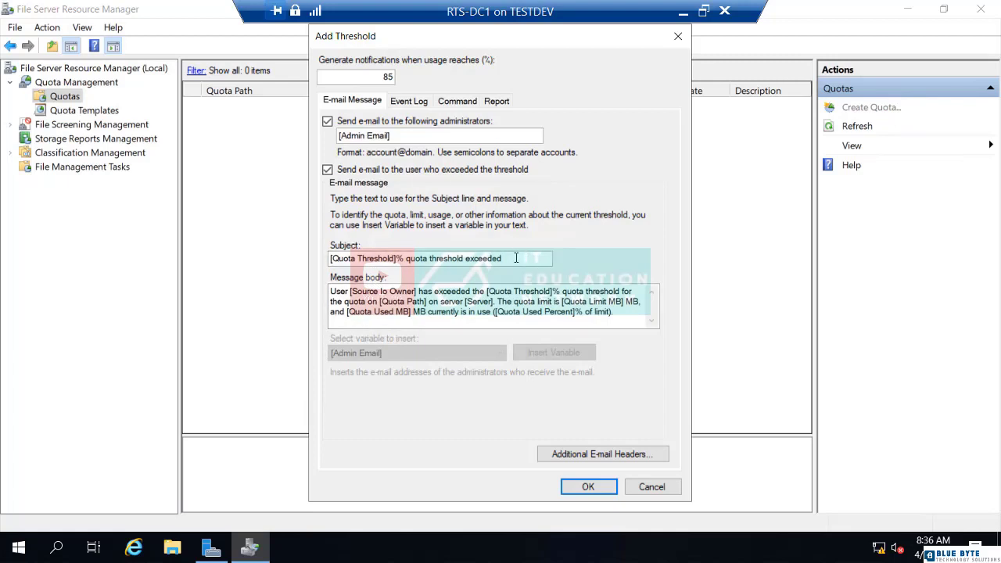
pyautogui.moveTo(508, 258); pyautogui.dragTo(316, 272)
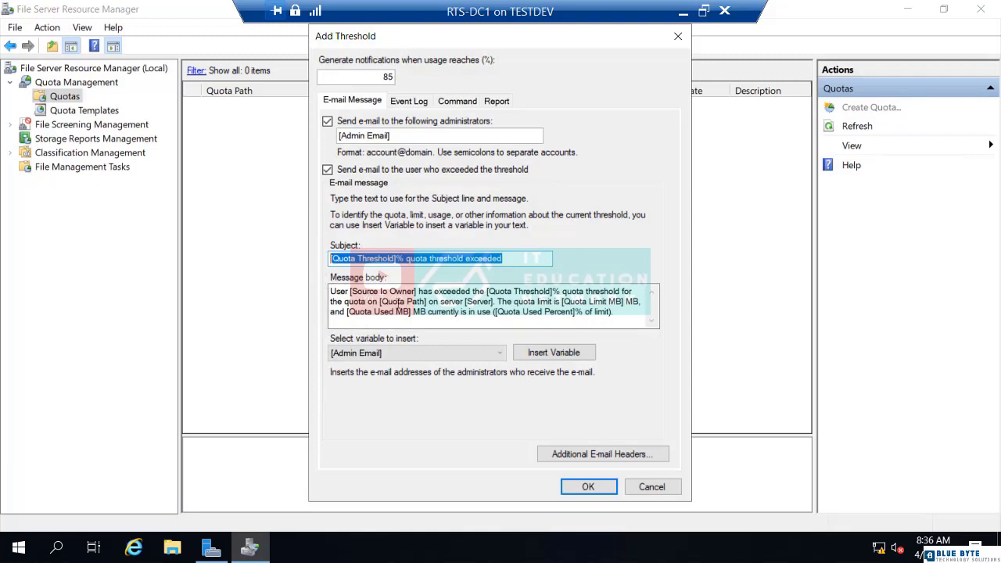
pyautogui.moveTo(540, 311); pyautogui.dragTo(370, 291)
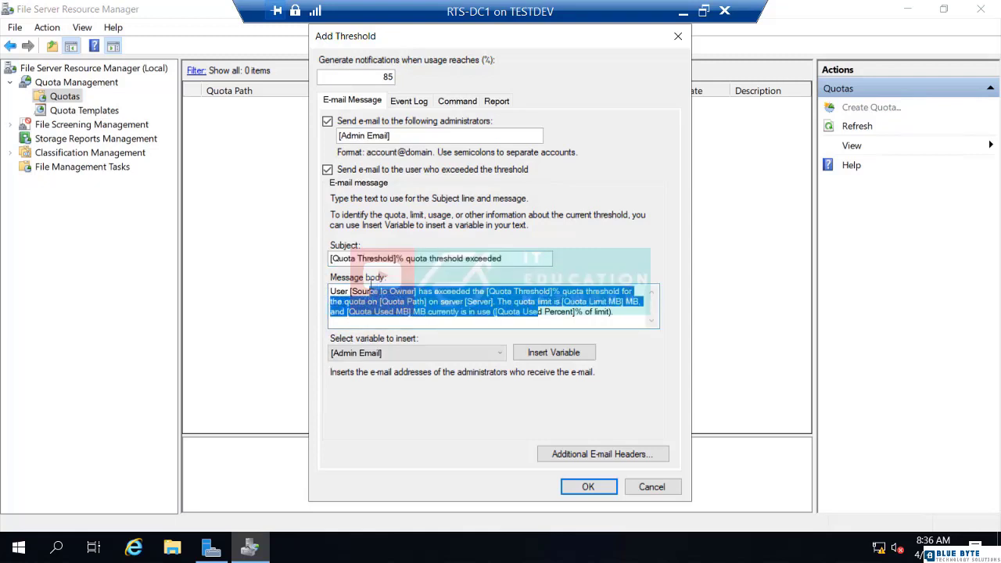
pyautogui.click(327, 122)
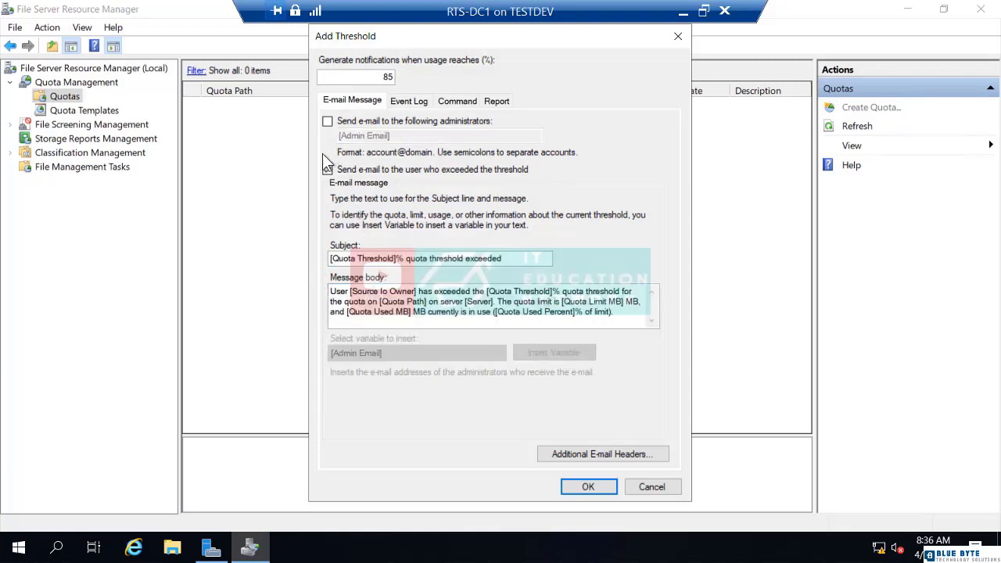
pyautogui.click(326, 171)
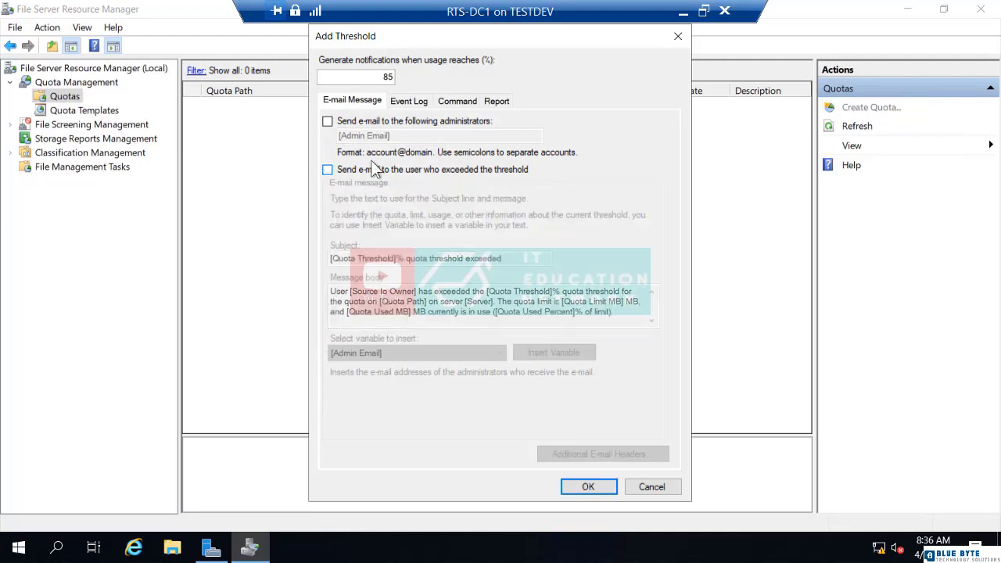
# Enable sending a warning to the event log for the threshold and review the log entry text.
pyautogui.click(410, 102)
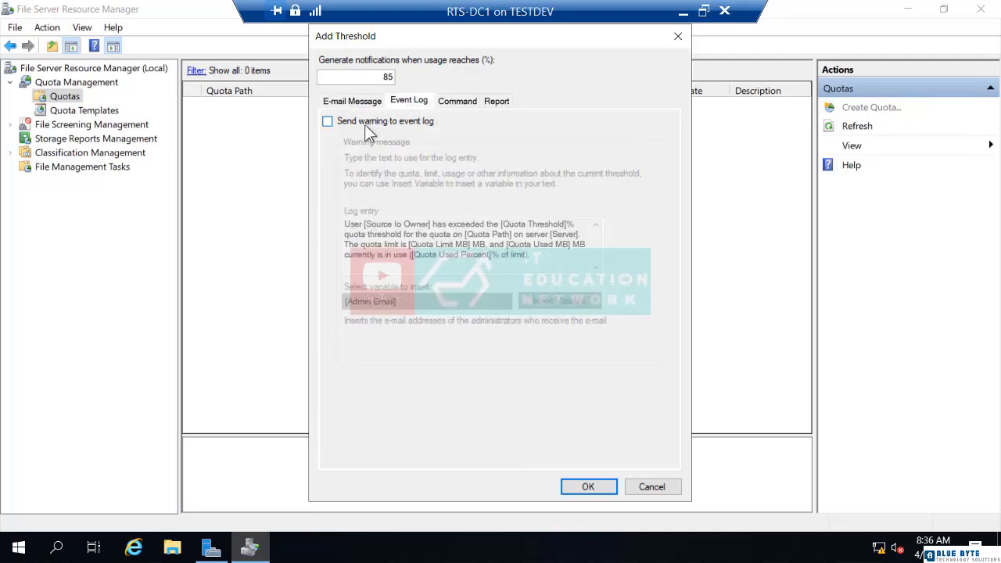
pyautogui.click(327, 121)
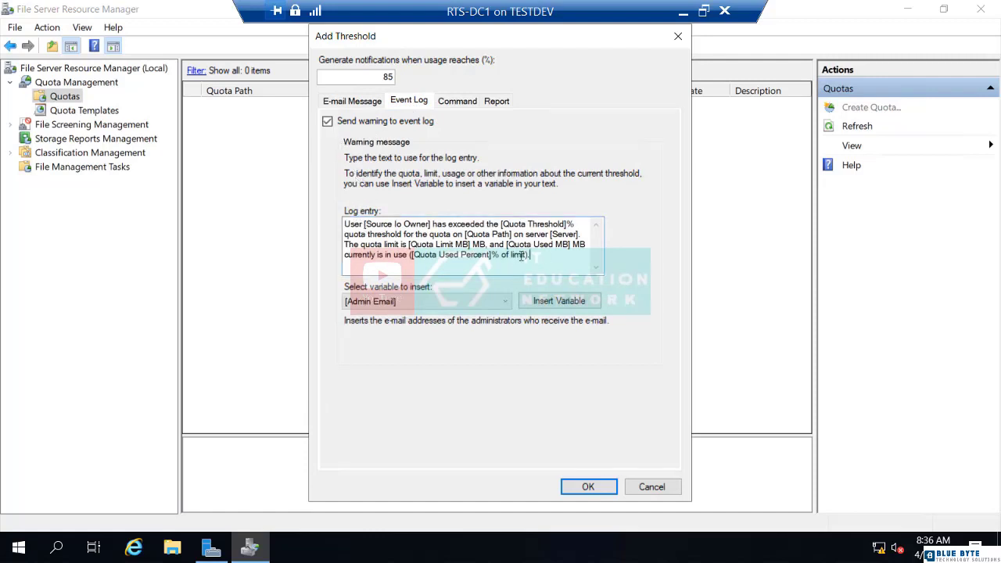
pyautogui.moveTo(540, 256); pyautogui.dragTo(335, 217)
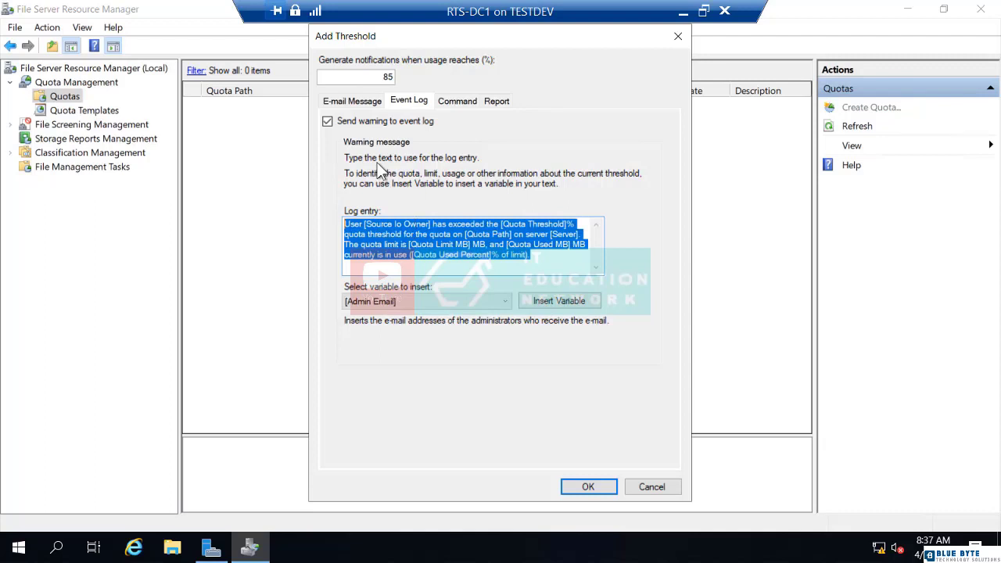
# Toggle the event log warning off and back on, and try out running a command or script before turning it off again.
pyautogui.click(352, 119)
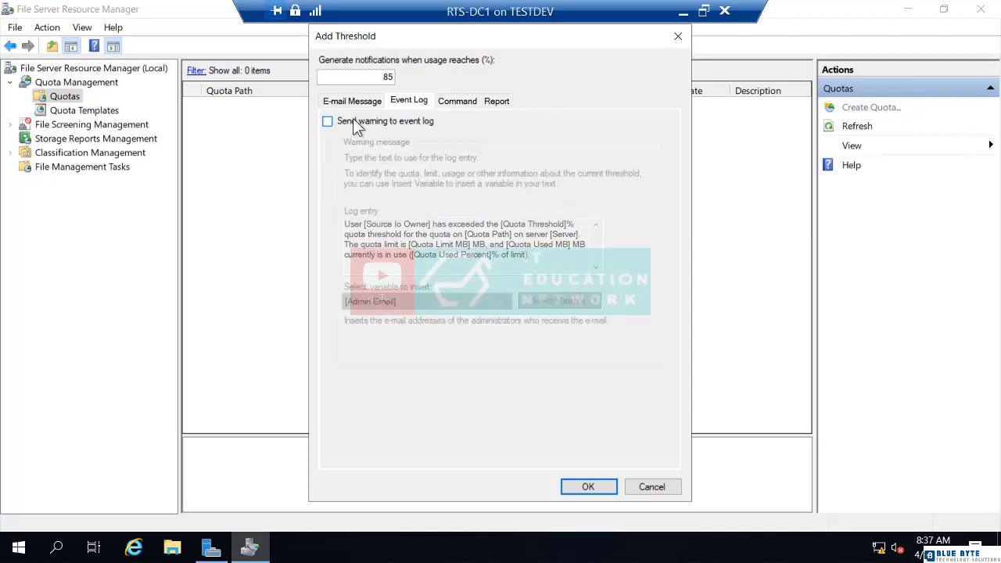
pyautogui.click(351, 119)
pyautogui.click(458, 101)
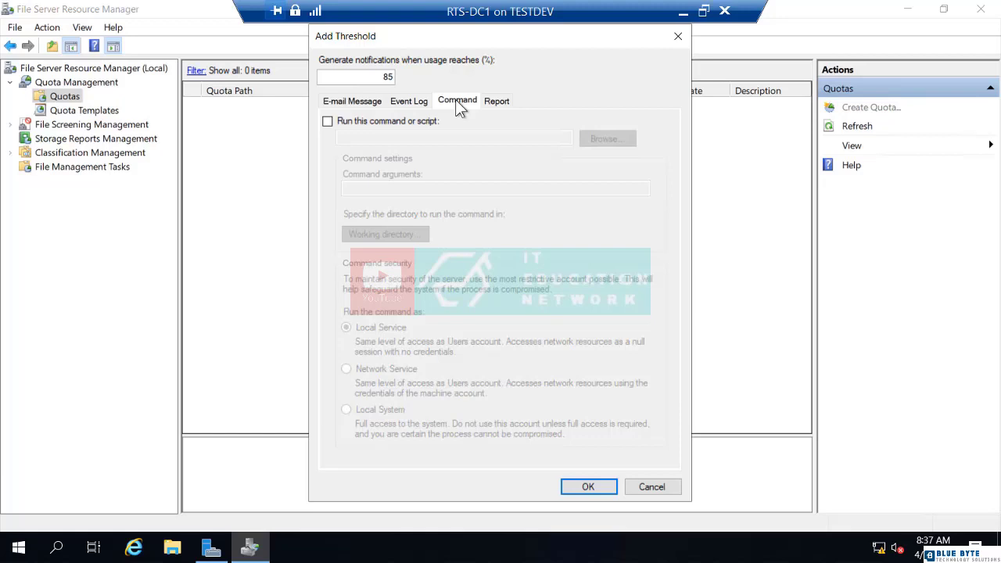
pyautogui.click(412, 122)
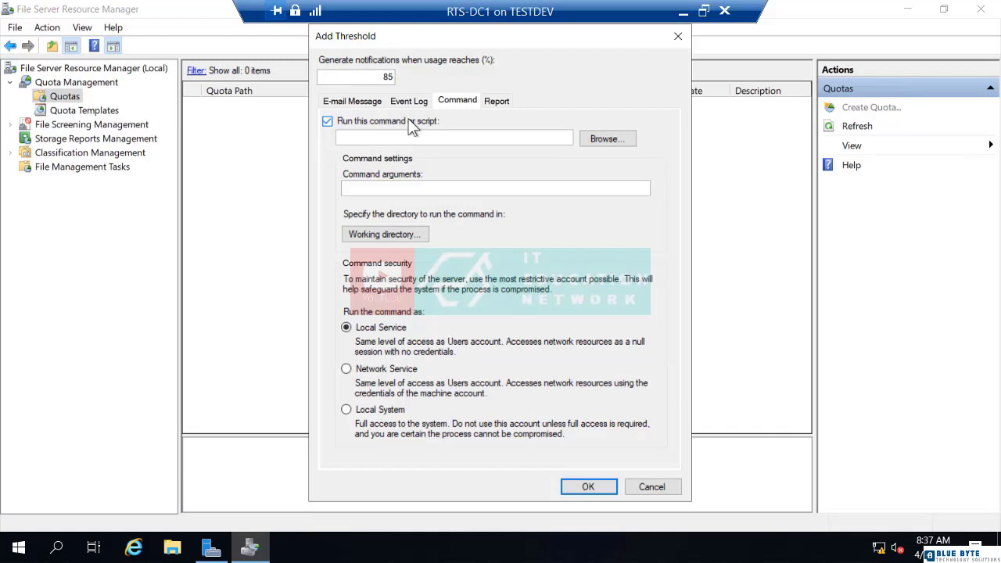
pyautogui.click(408, 120)
# Try out generating a Quota Usage report for the threshold, and turn report generation off again.
pyautogui.click(494, 100)
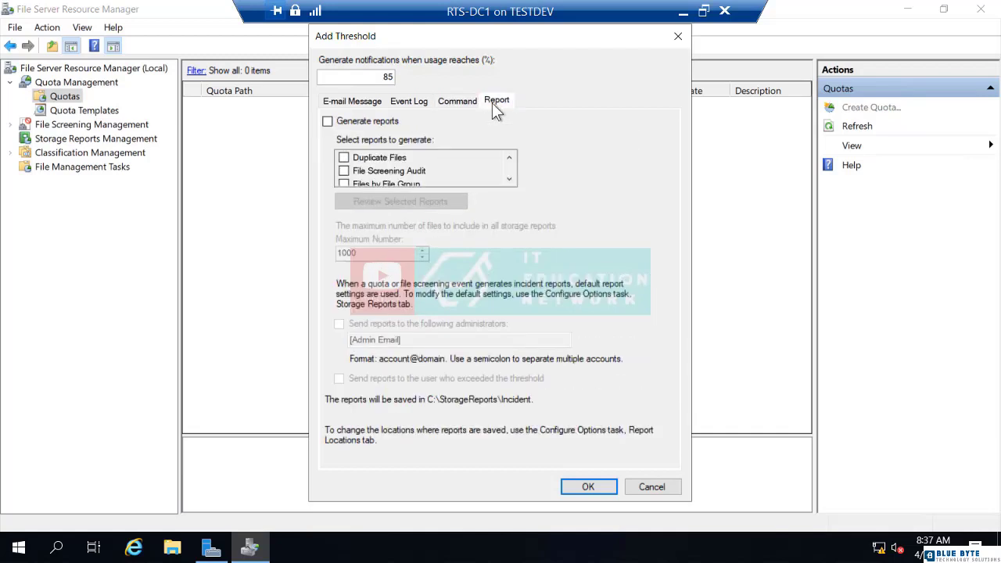
pyautogui.click(332, 123)
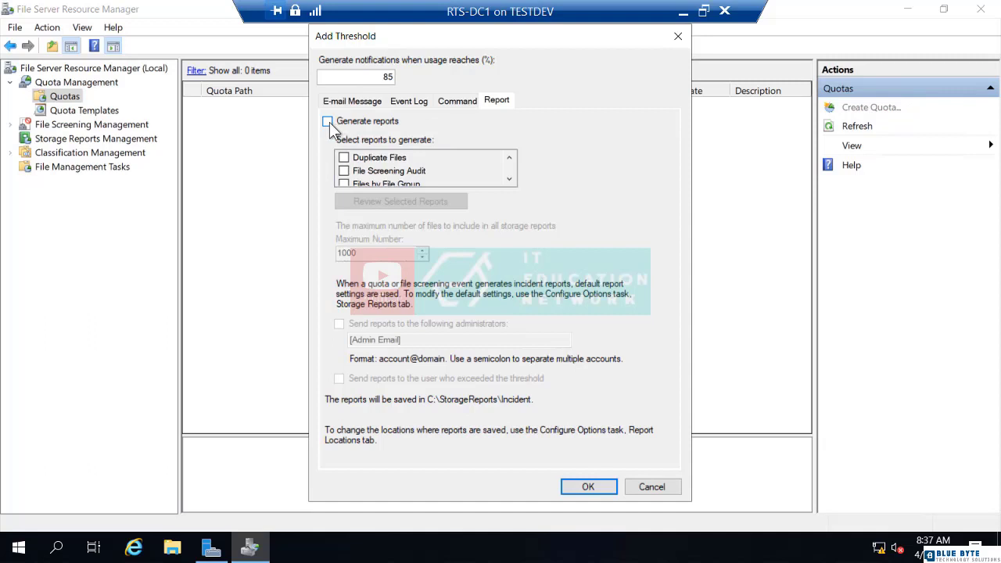
pyautogui.click(512, 181)
pyautogui.click(512, 181)
pyautogui.click(512, 180)
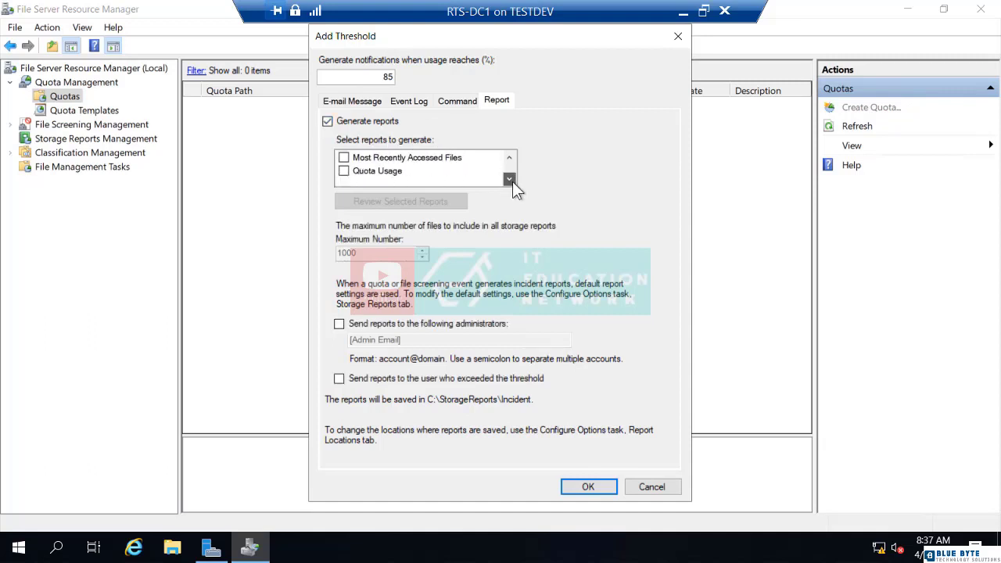
pyautogui.click(344, 171)
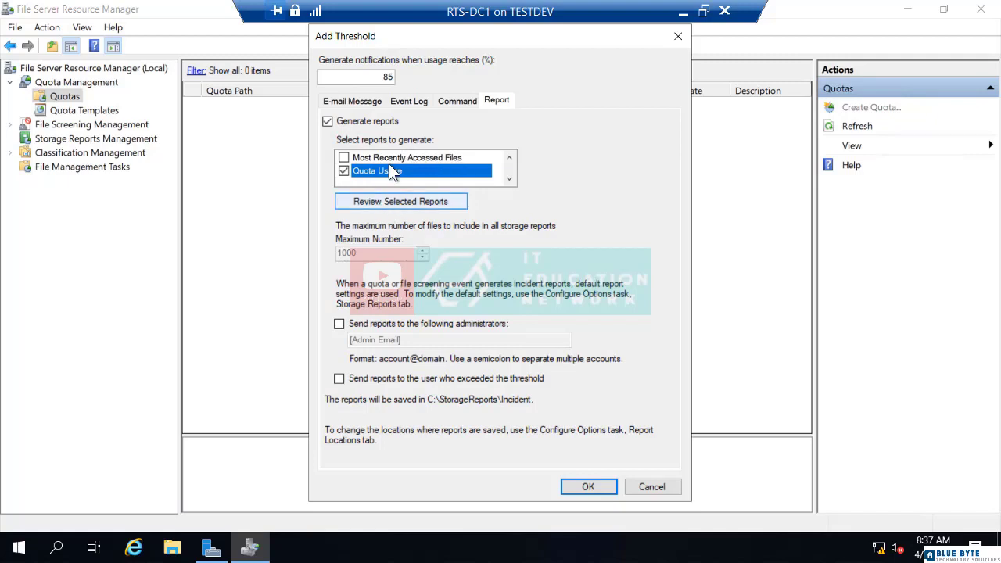
pyautogui.click(383, 77)
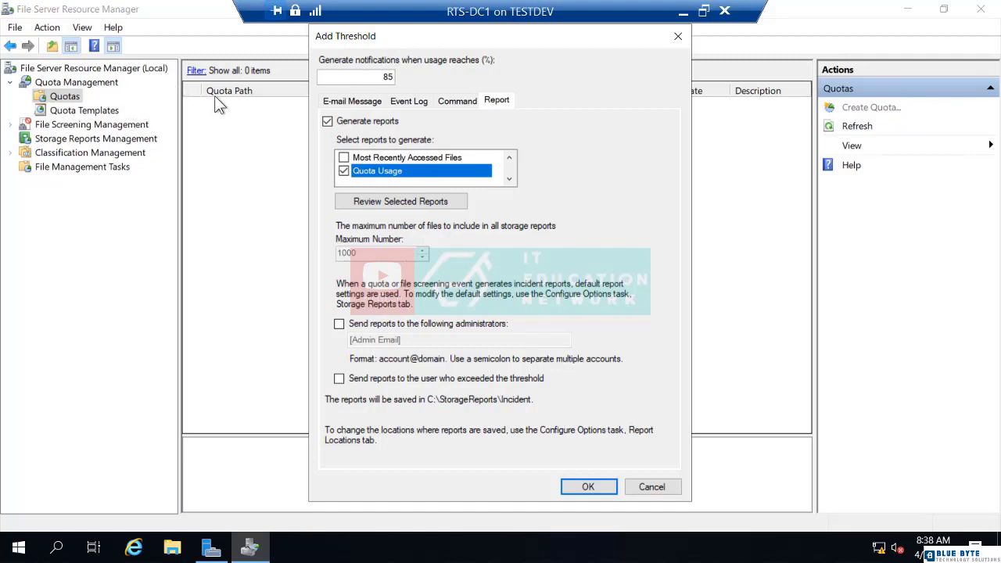
pyautogui.click(328, 122)
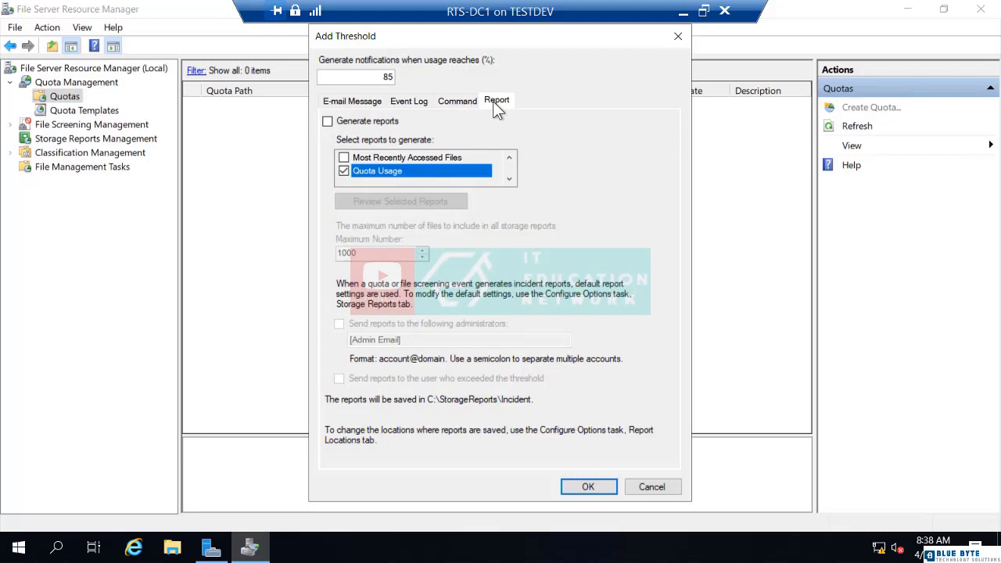
# Recheck the threshold's notification options, add the 85% threshold with only the event log warning, and accept the quota properties.
pyautogui.click(464, 102)
pyautogui.click(403, 101)
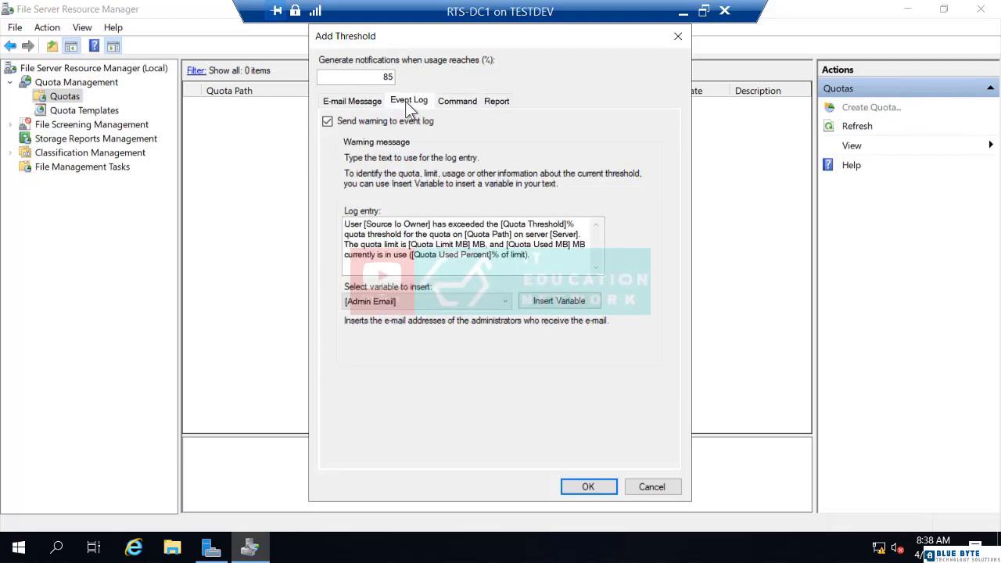
pyautogui.click(366, 104)
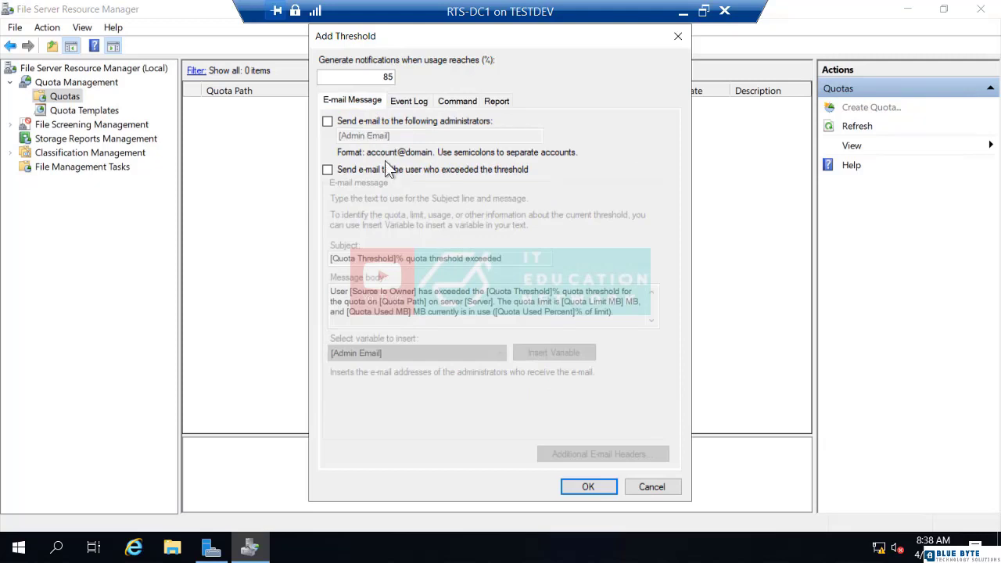
pyautogui.click(588, 488)
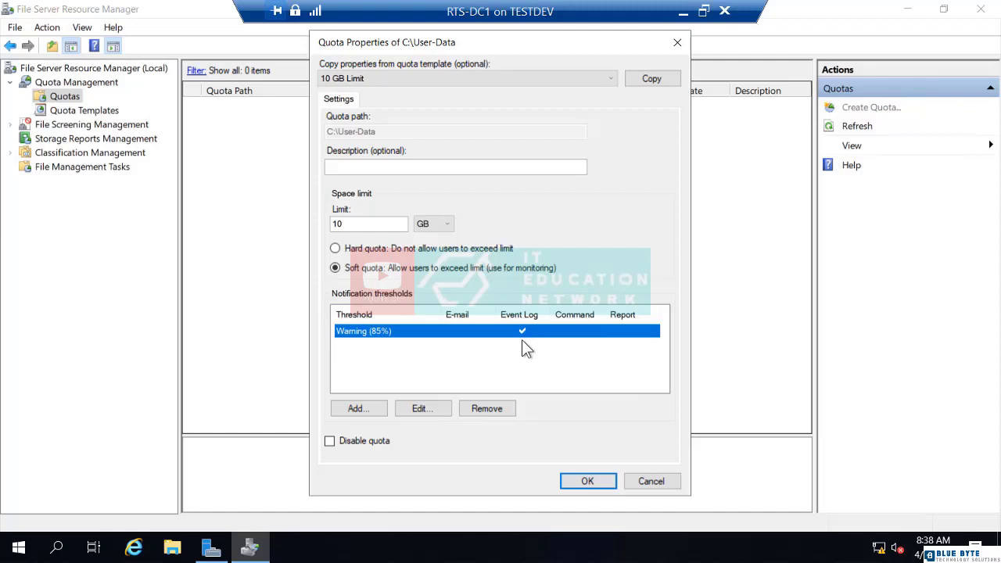
pyautogui.click(587, 481)
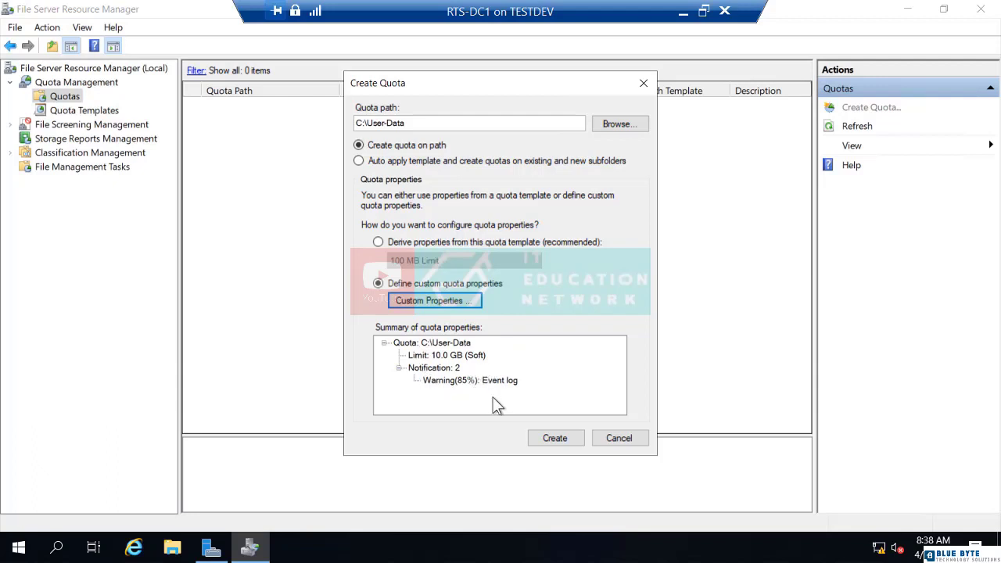
# Create the quota on C:\User-Data and save its custom properties as a template named RTS User Data.
pyautogui.click(554, 436)
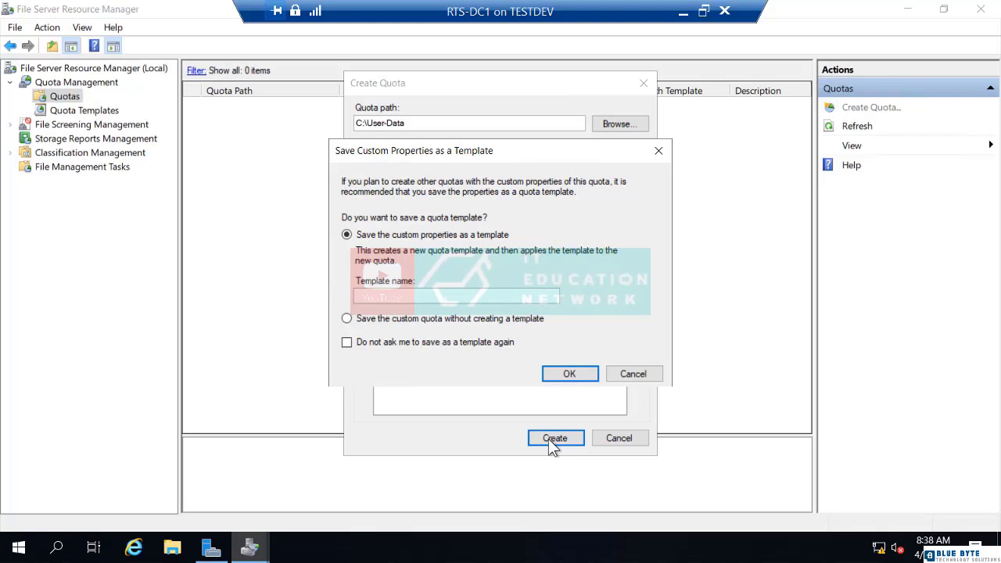
pyautogui.click(430, 294)
pyautogui.write('RTS User Data')
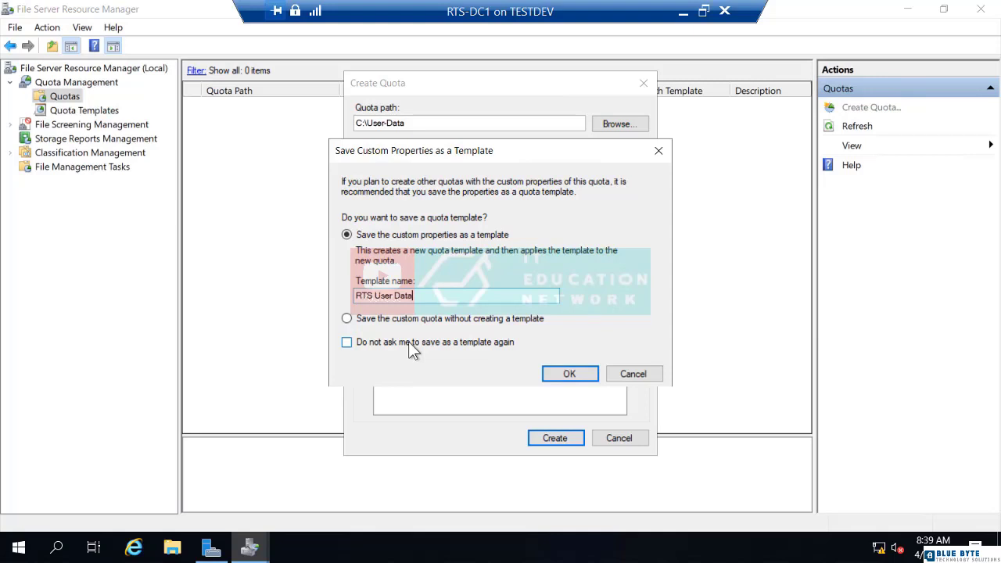
pyautogui.click(564, 372)
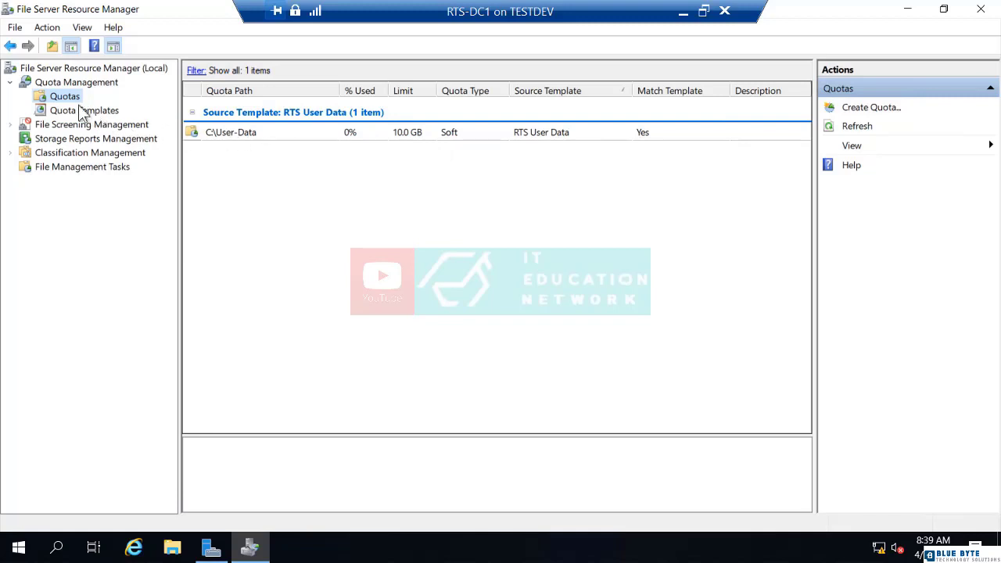
# Start another quota and set its path to a new folder named HR-Users on the C: drive.
pyautogui.rightClick(68, 98)
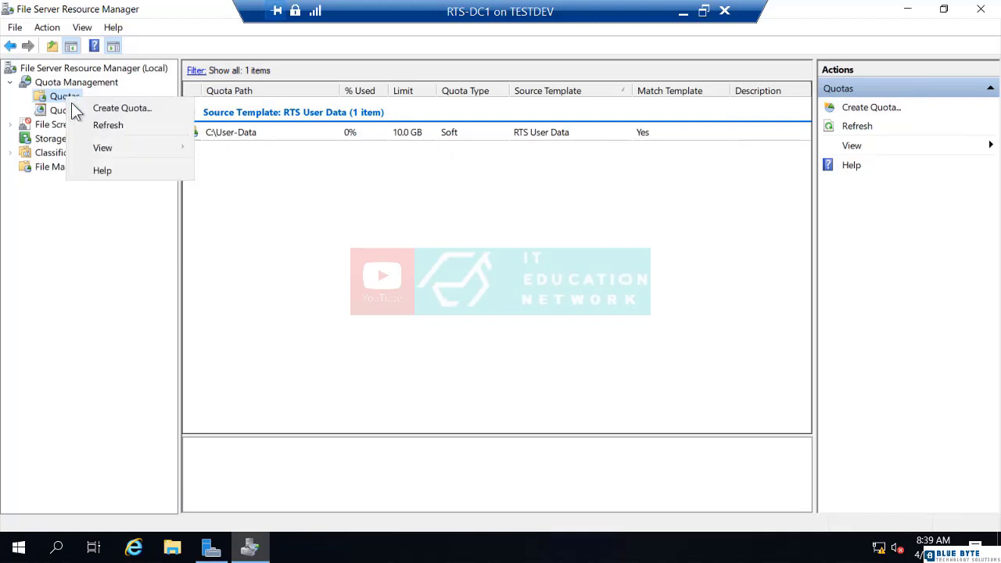
pyautogui.click(79, 108)
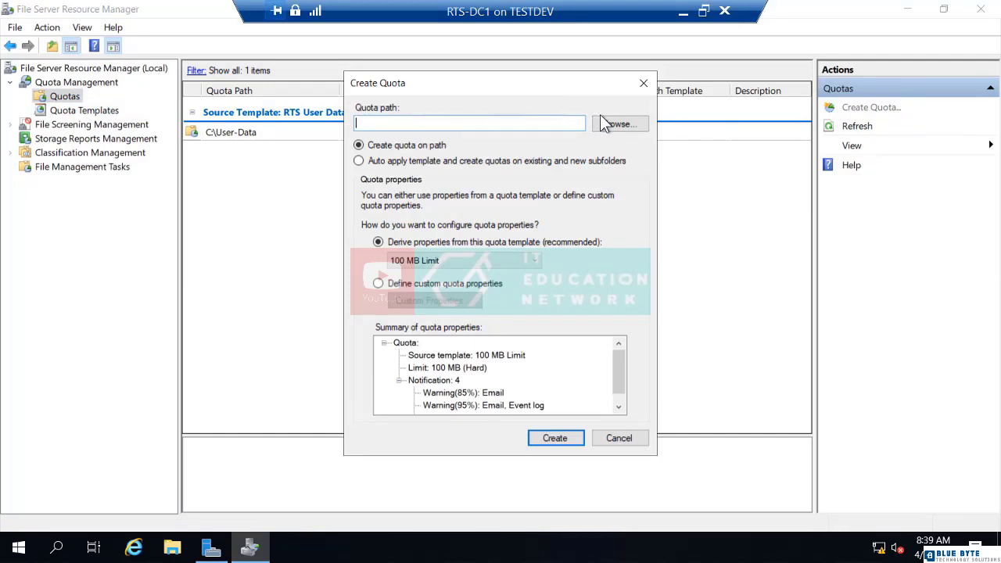
pyautogui.click(614, 130)
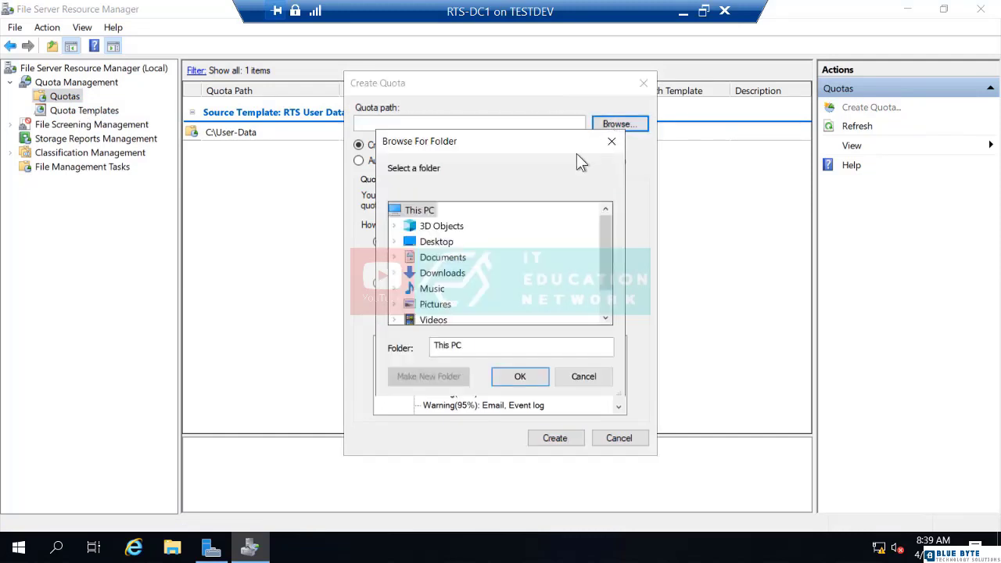
pyautogui.scroll(-1, 486, 279)
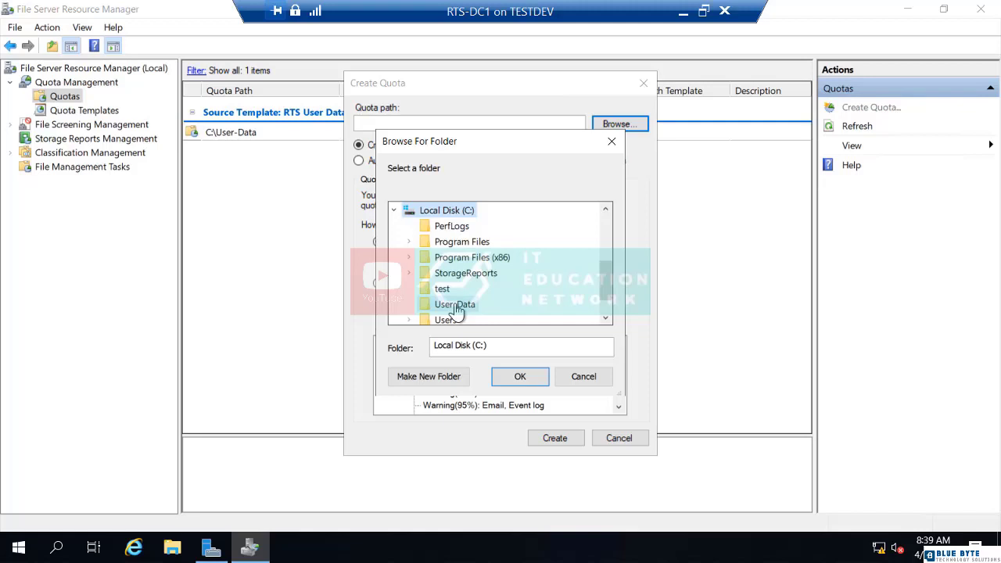
pyautogui.click(436, 378)
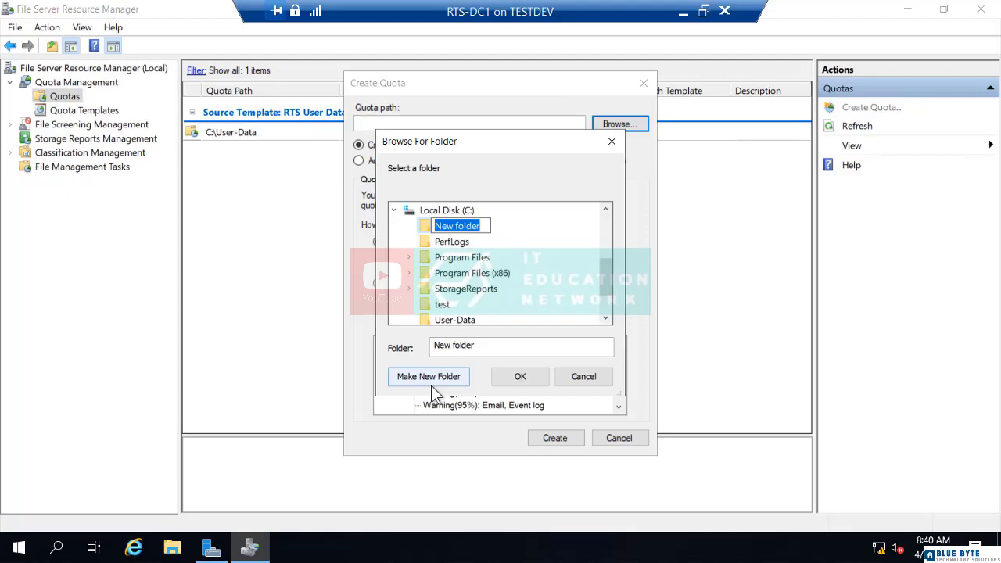
pyautogui.write('HR')
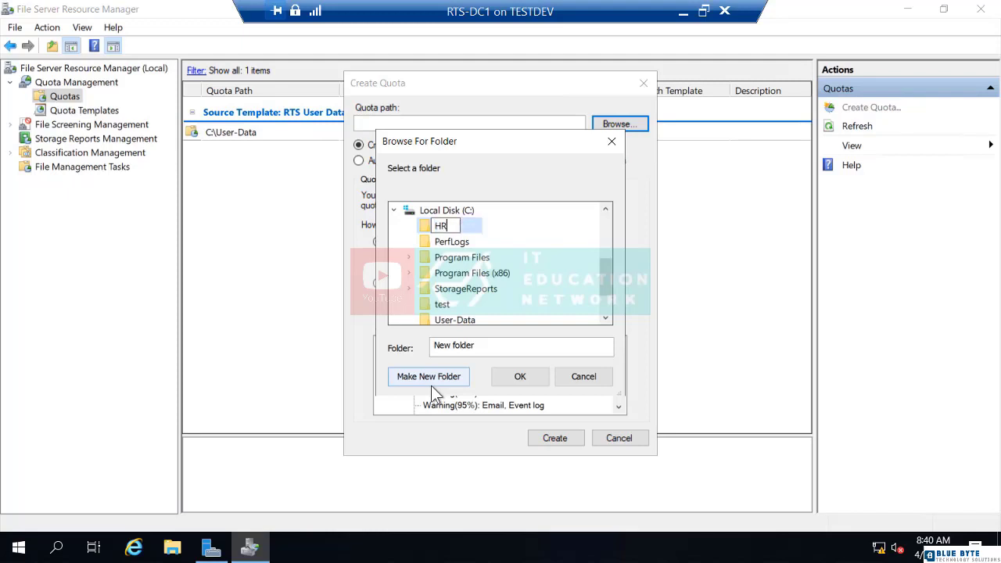
pyautogui.write('-Users')
pyautogui.click(523, 377)
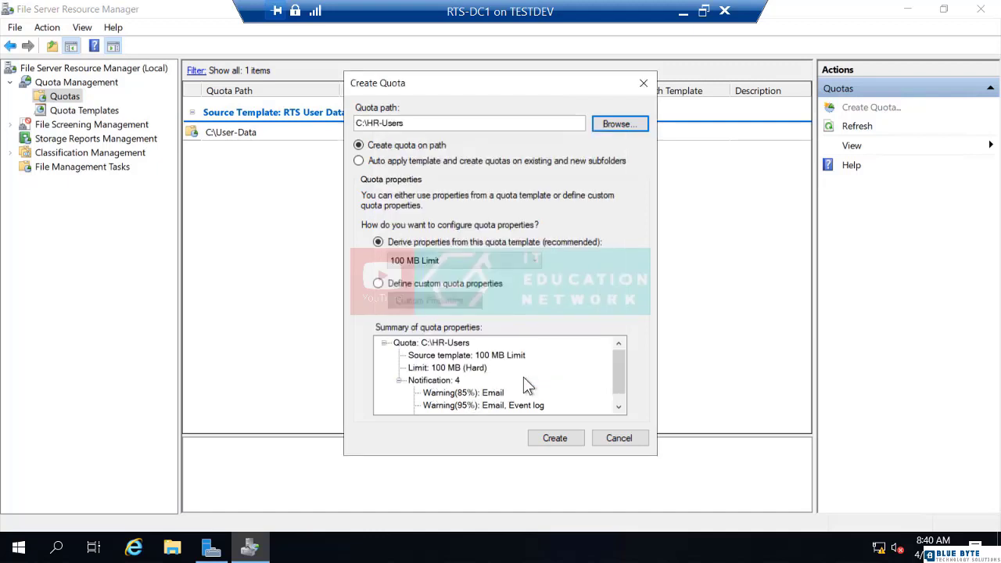
# Derive the C:\HR-Users quota's properties from the RTS User Data template and create the quota.
pyautogui.click(449, 261)
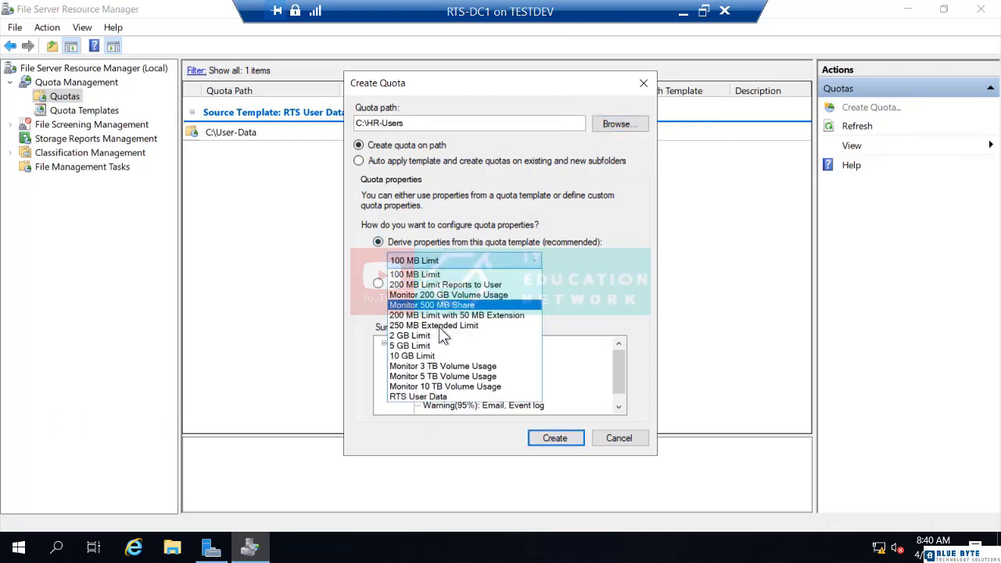
pyautogui.click(428, 396)
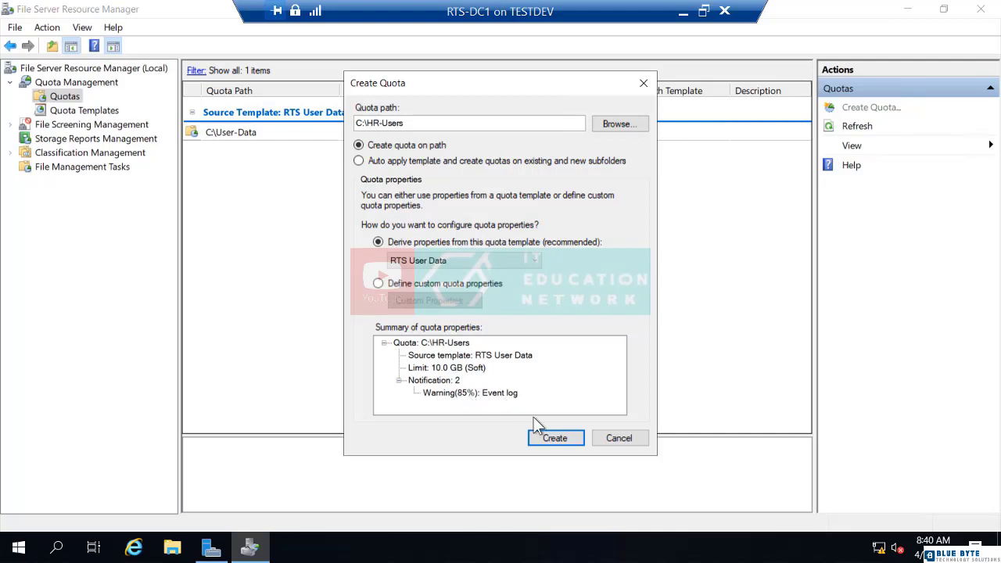
pyautogui.click(554, 438)
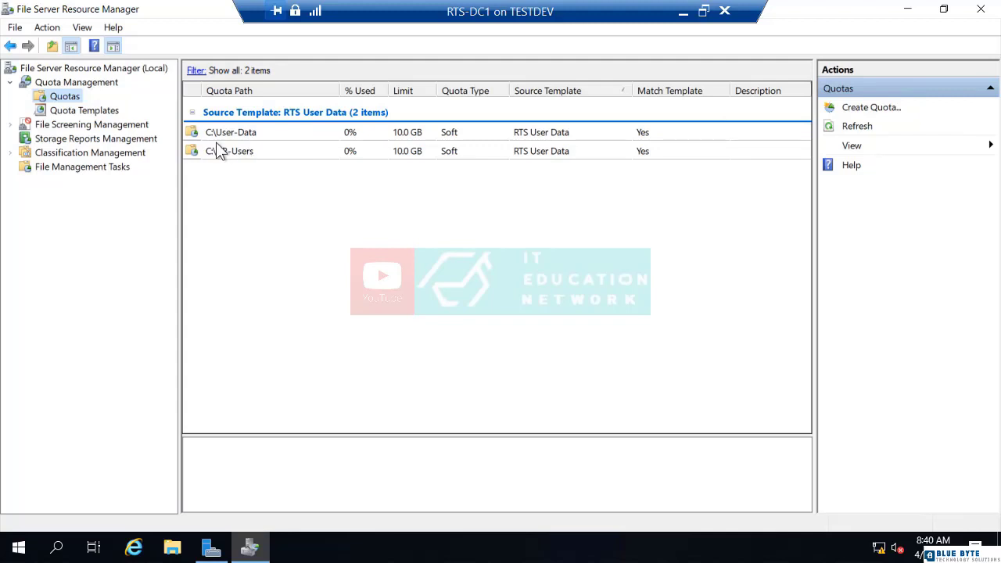
# Start a third quota and set its path to a new folder named Finance-Users on the C: drive.
pyautogui.rightClick(73, 96)
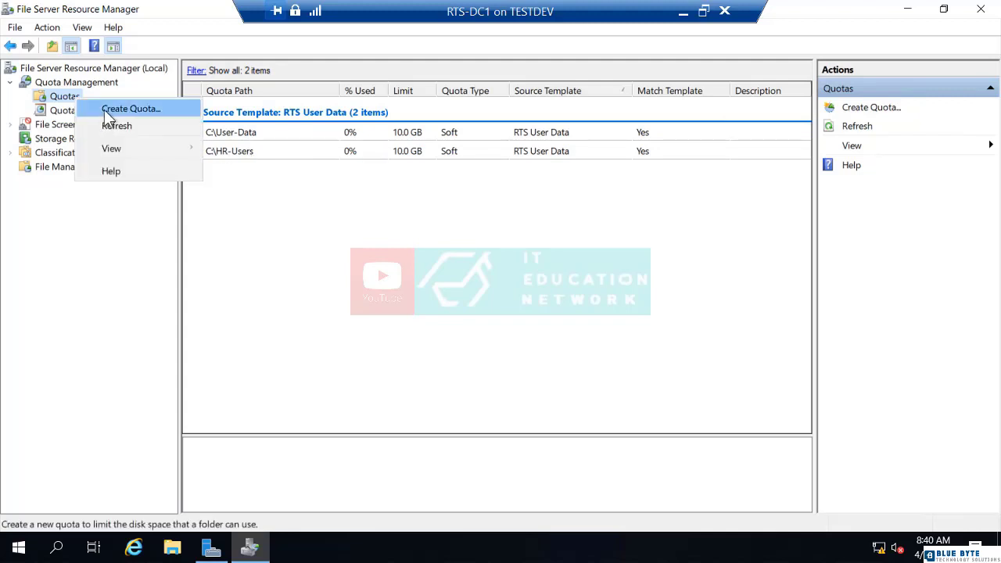
pyautogui.click(105, 109)
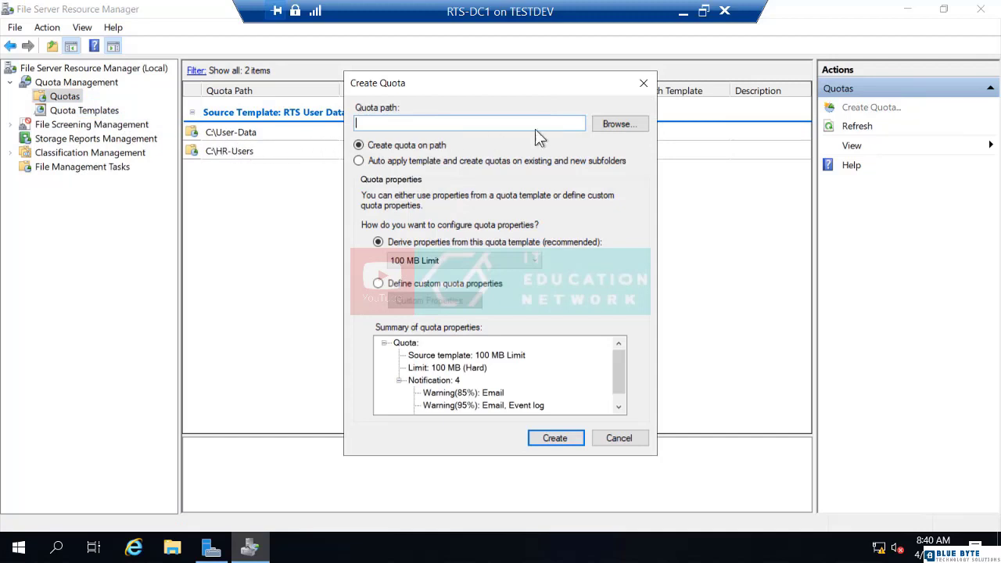
pyautogui.click(616, 126)
pyautogui.scroll(-1, 454, 289)
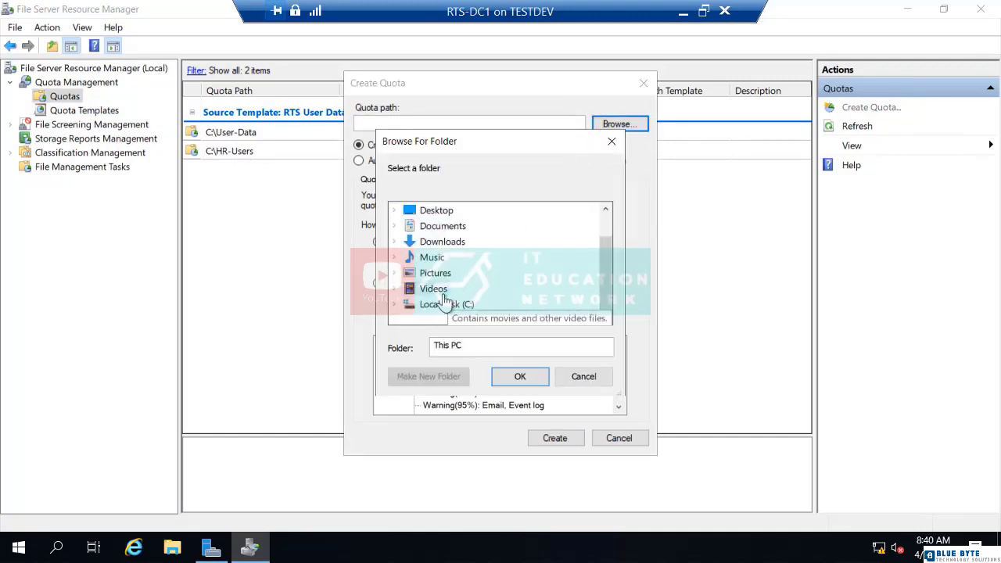
pyautogui.click(442, 305)
pyautogui.click(438, 377)
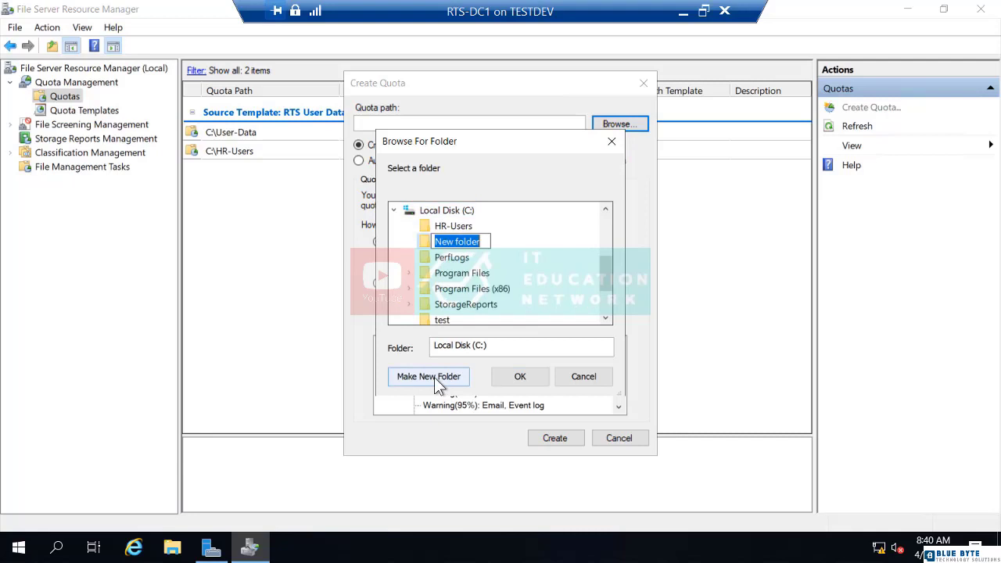
pyautogui.write('Funance')
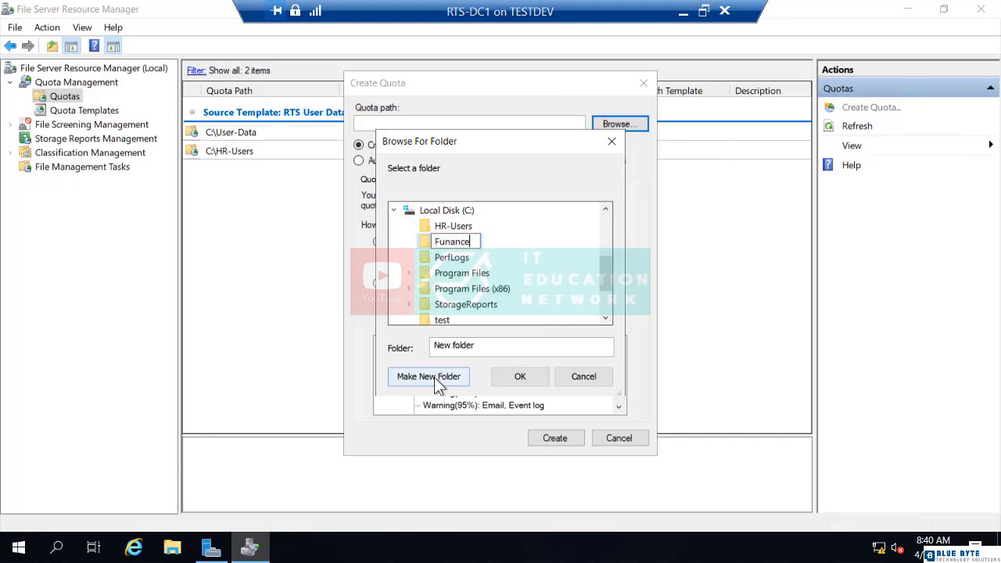
pyautogui.press('BackSpace')
pyautogui.press('BackSpace')
pyautogui.press('BackSpace')
pyautogui.press('BackSpace')
pyautogui.press('BackSpace')
pyautogui.press('BackSpace')
pyautogui.press('BackSpace')
pyautogui.write('Finance-Users')
pyautogui.click(512, 379)
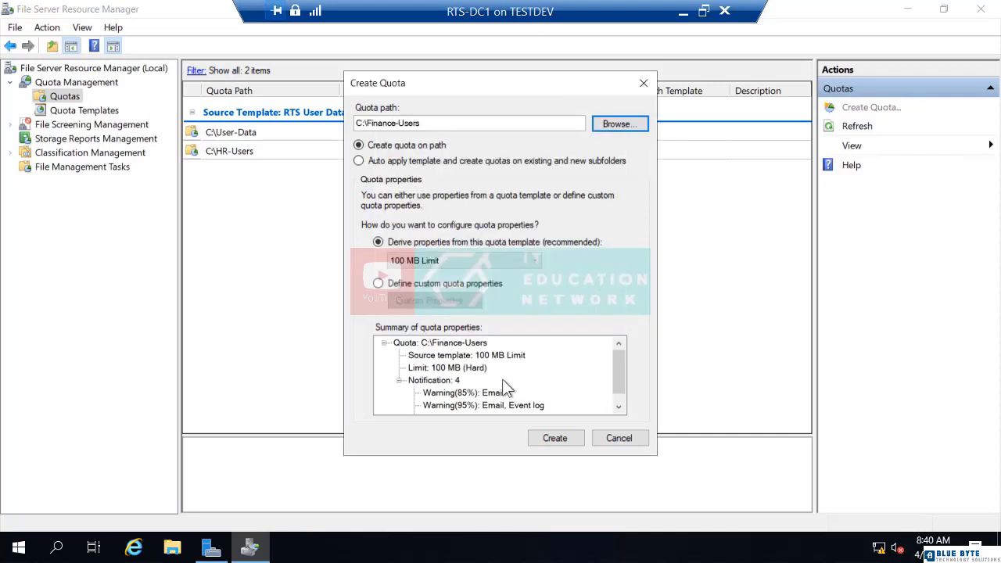
# Derive the C:\Finance-Users quota's properties from the RTS User Data template and create the quota.
pyautogui.click(431, 264)
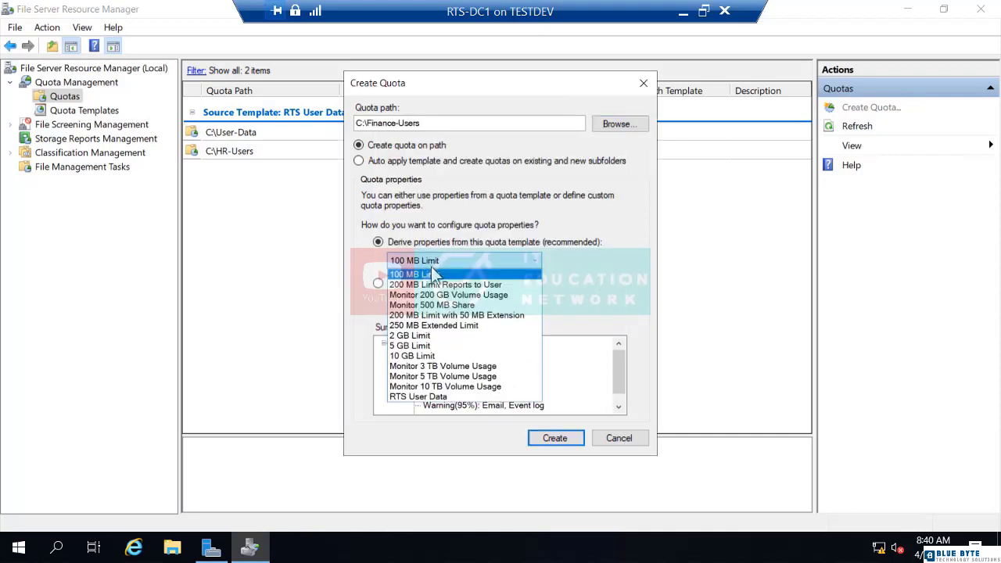
pyautogui.click(428, 396)
pyautogui.click(553, 439)
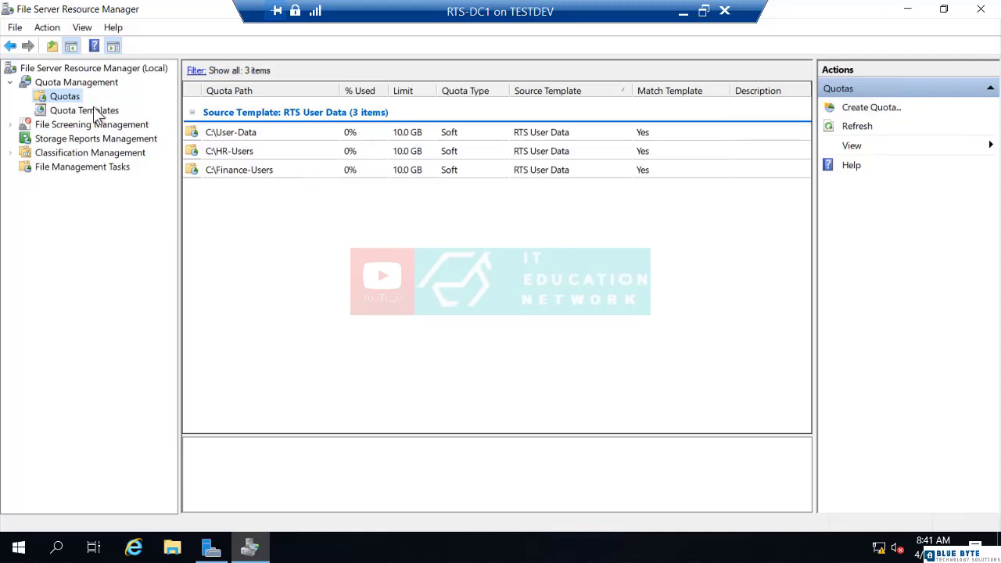
# Start another quota and set its path to a new folder named Marketing-Users on the C: drive.
pyautogui.rightClick(70, 99)
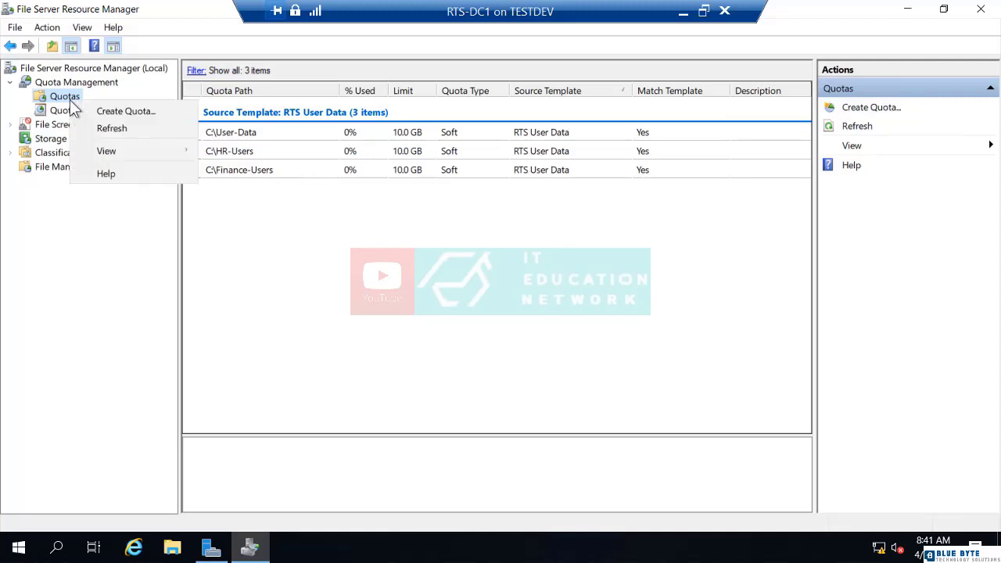
pyautogui.click(77, 107)
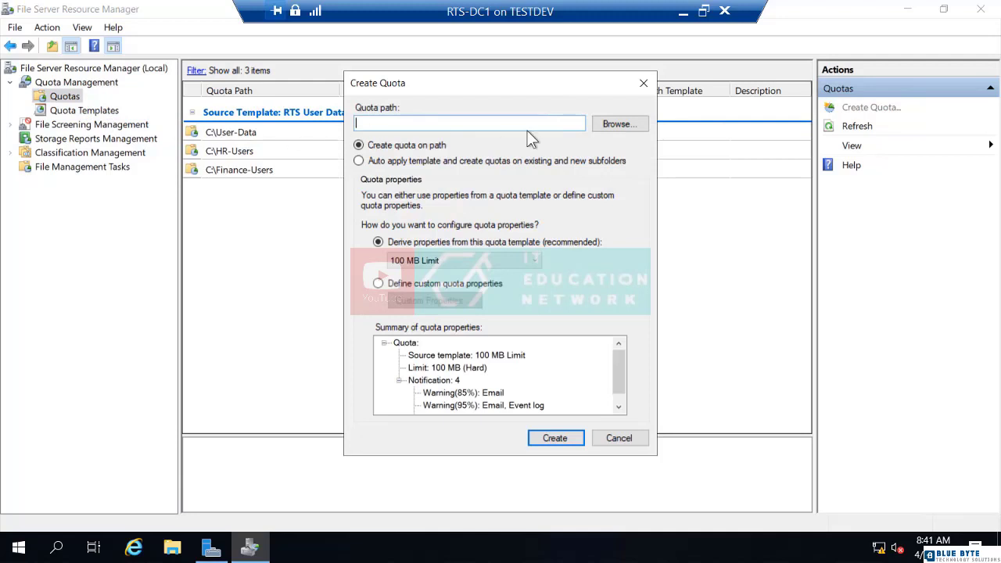
pyautogui.click(604, 129)
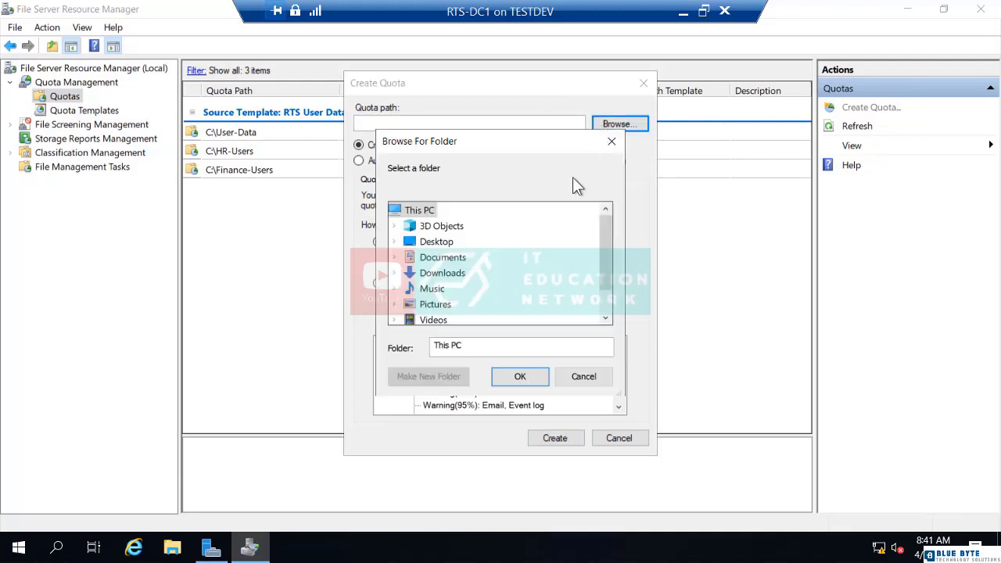
pyautogui.scroll(-1, 535, 244)
pyautogui.click(462, 306)
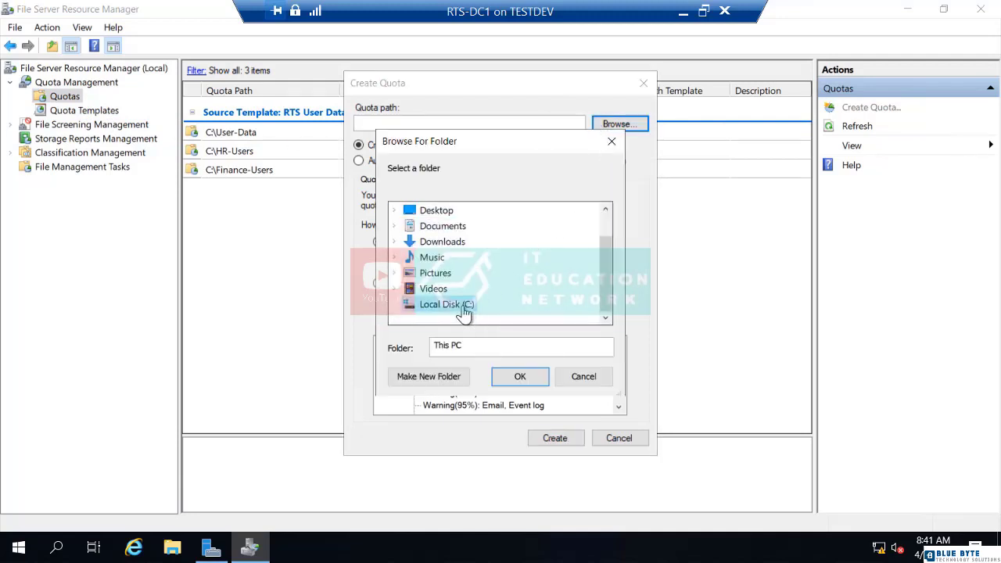
pyautogui.click(441, 378)
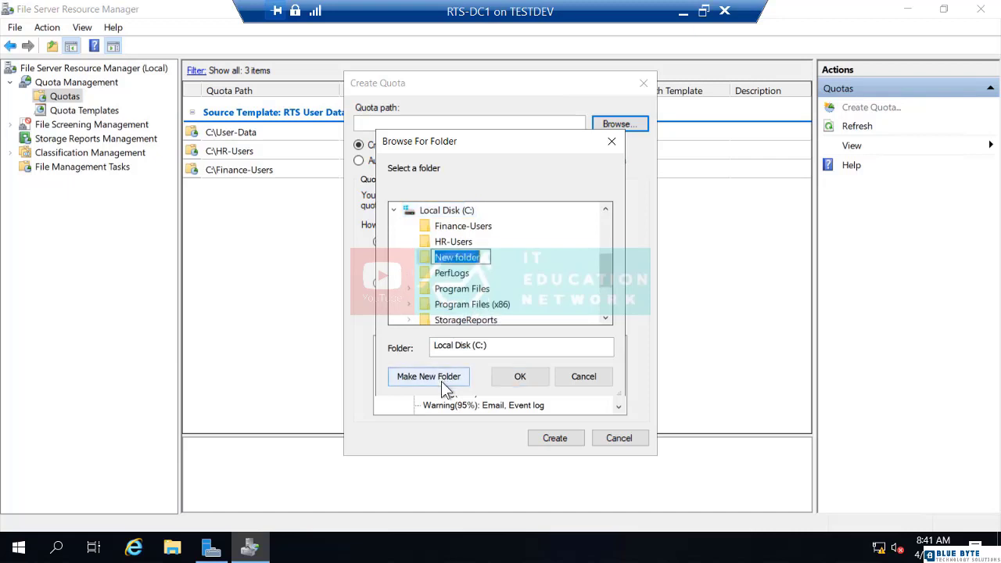
pyautogui.write('Ma')
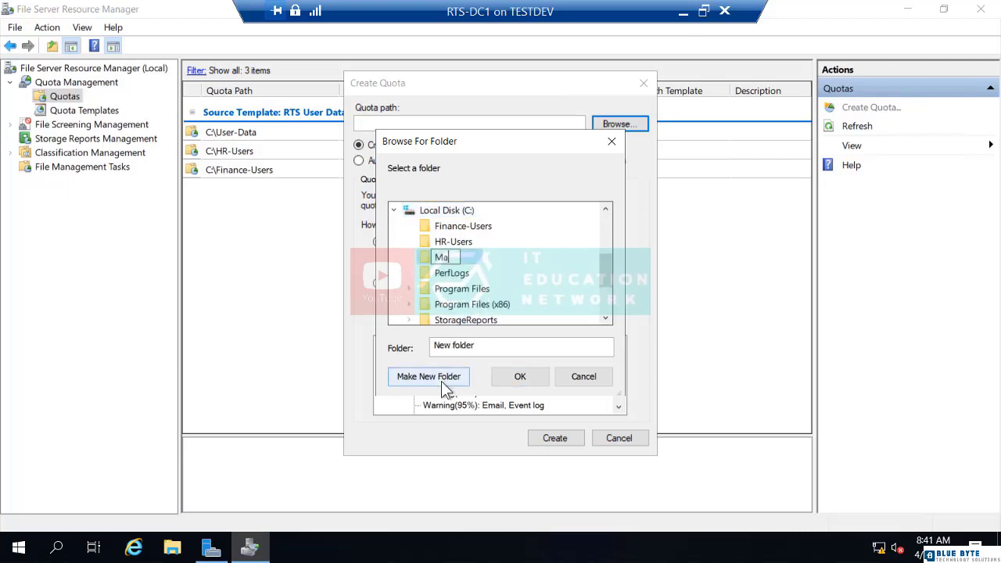
pyautogui.write('rketing-Users')
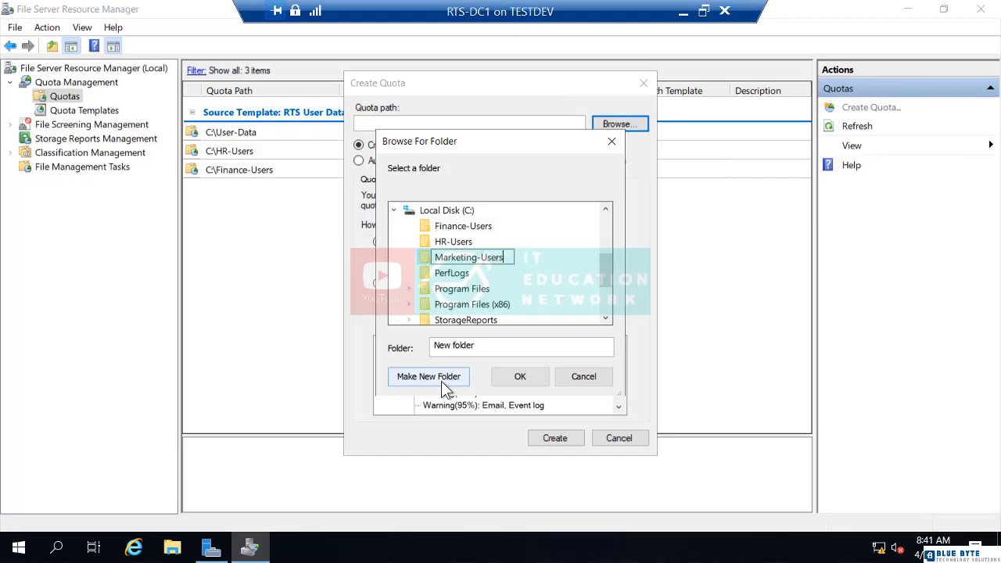
pyautogui.click(520, 379)
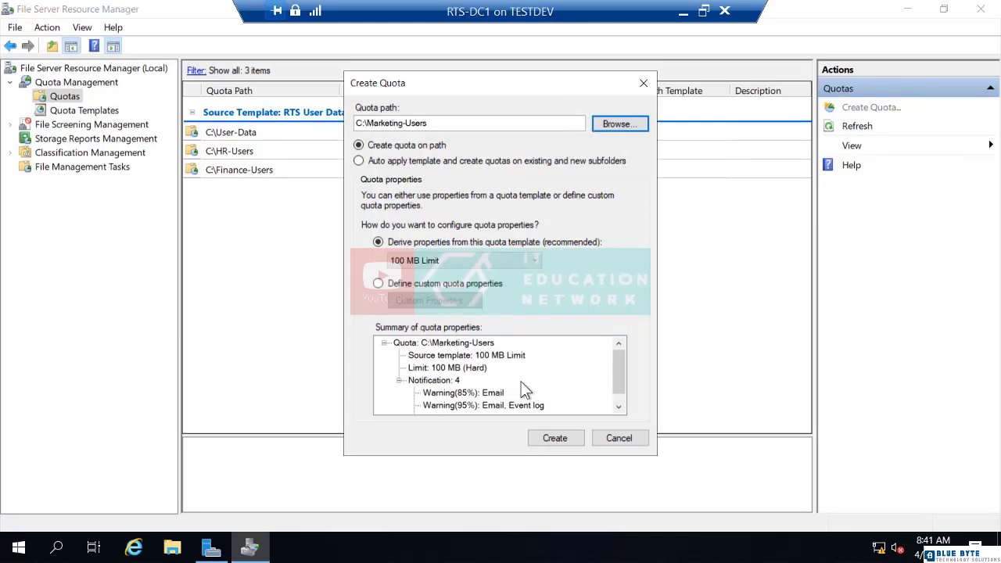
# Define custom properties for the C:\Marketing-Users quota with a 25 GB limit, keeping the hard quota type.
pyautogui.click(428, 283)
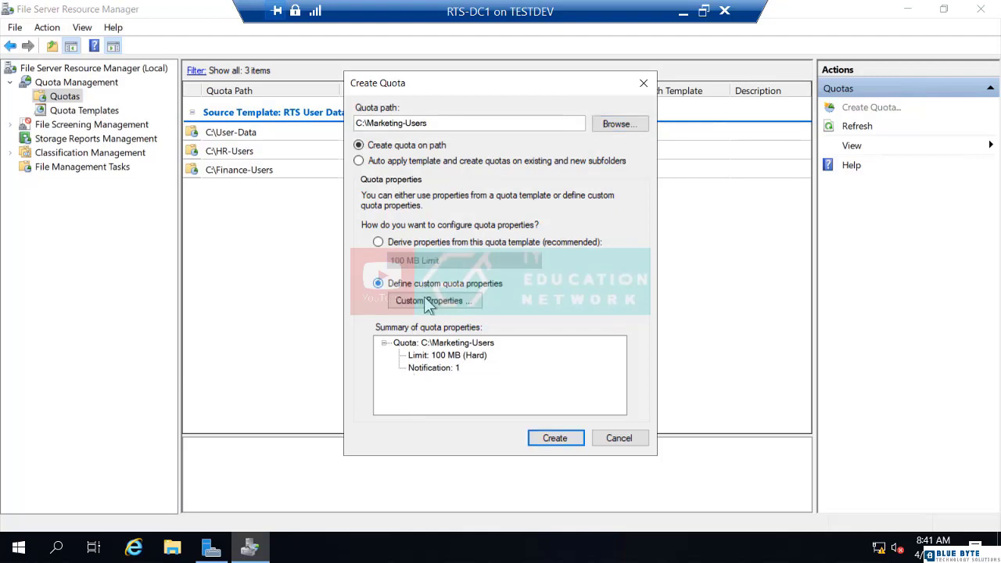
pyautogui.click(430, 302)
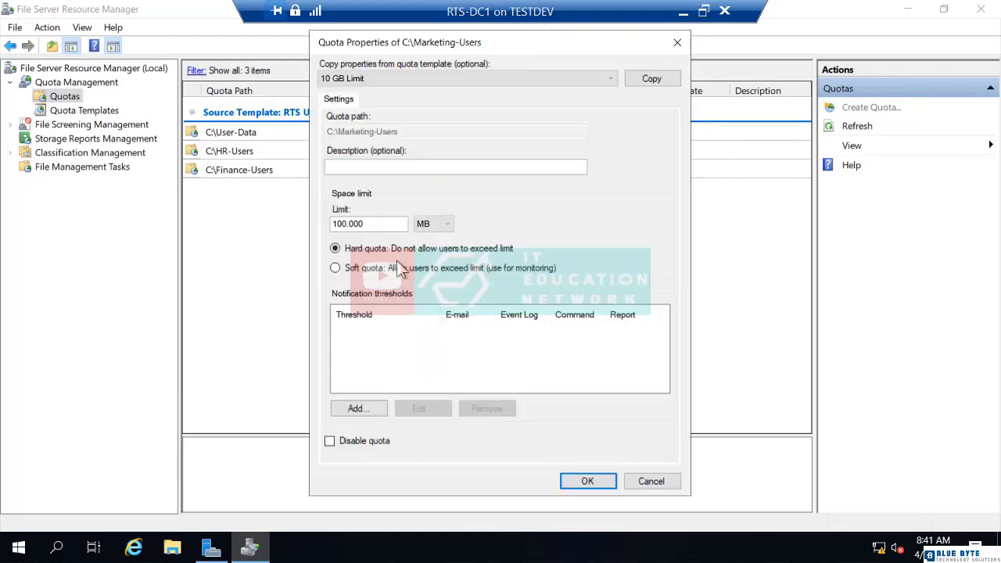
pyautogui.moveTo(390, 225); pyautogui.dragTo(320, 227)
pyautogui.write('25')
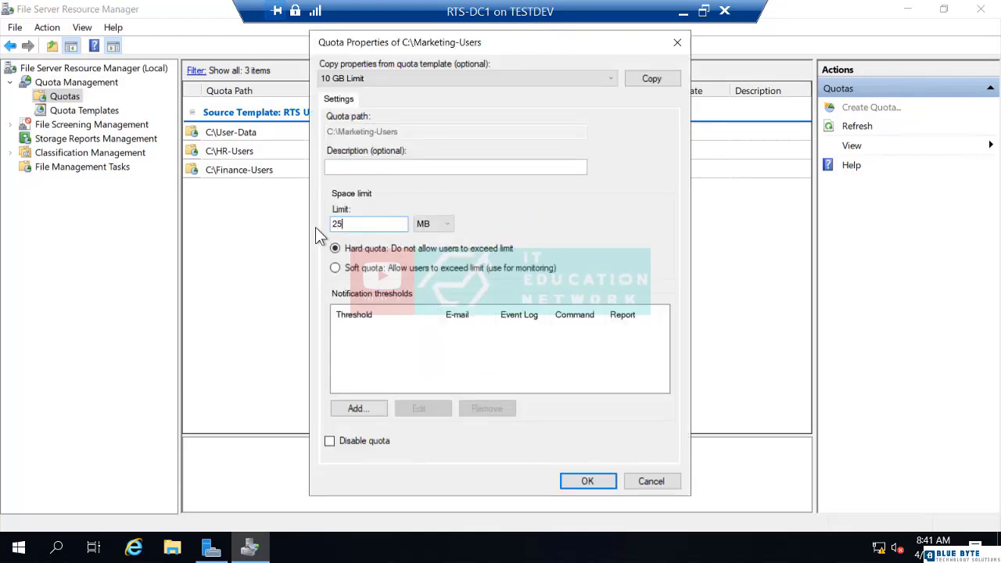
pyautogui.click(437, 229)
pyautogui.click(438, 259)
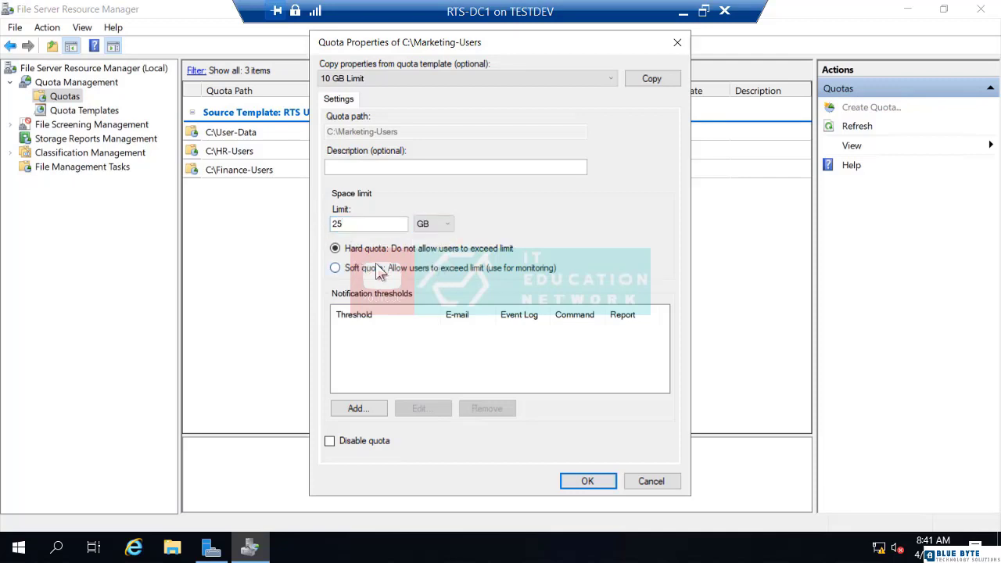
pyautogui.click(587, 481)
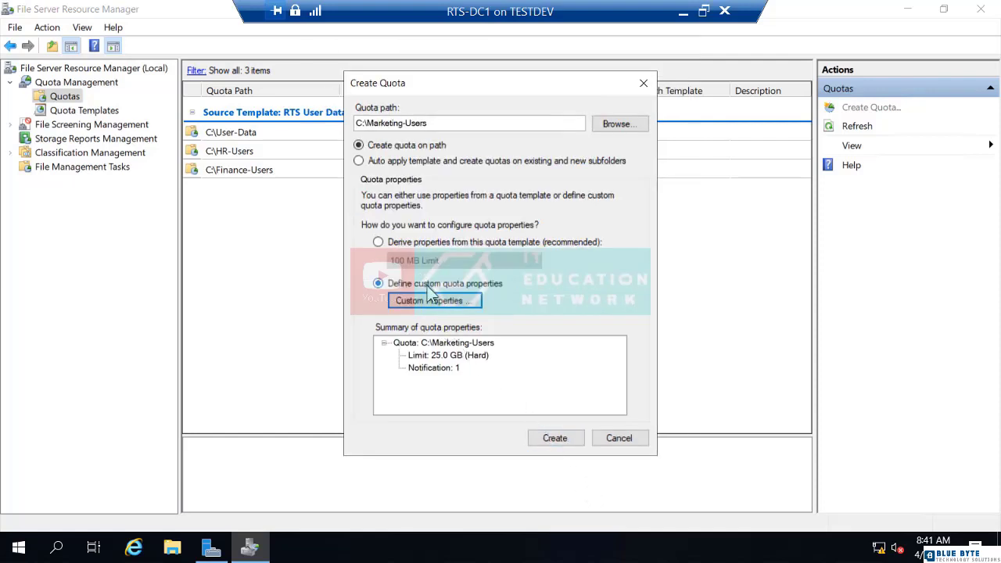
# Create the C:\Marketing-Users quota, saving the custom quota without creating a template.
pyautogui.click(552, 439)
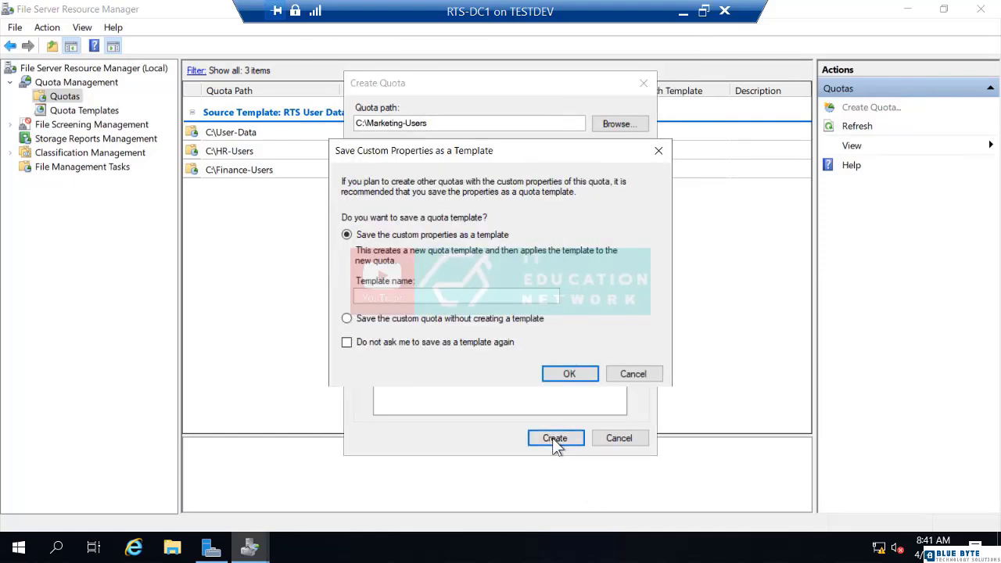
pyautogui.click(348, 320)
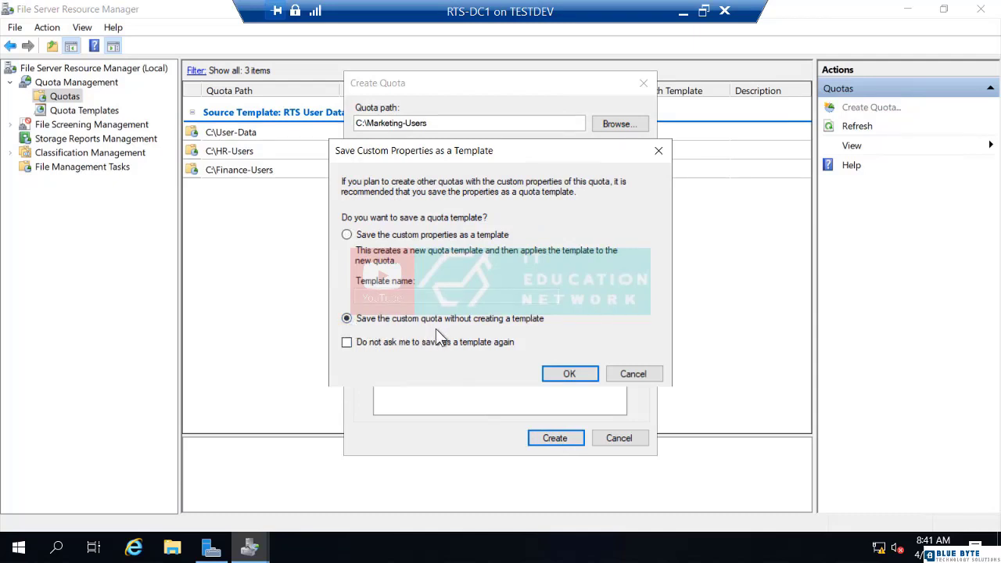
pyautogui.click(563, 373)
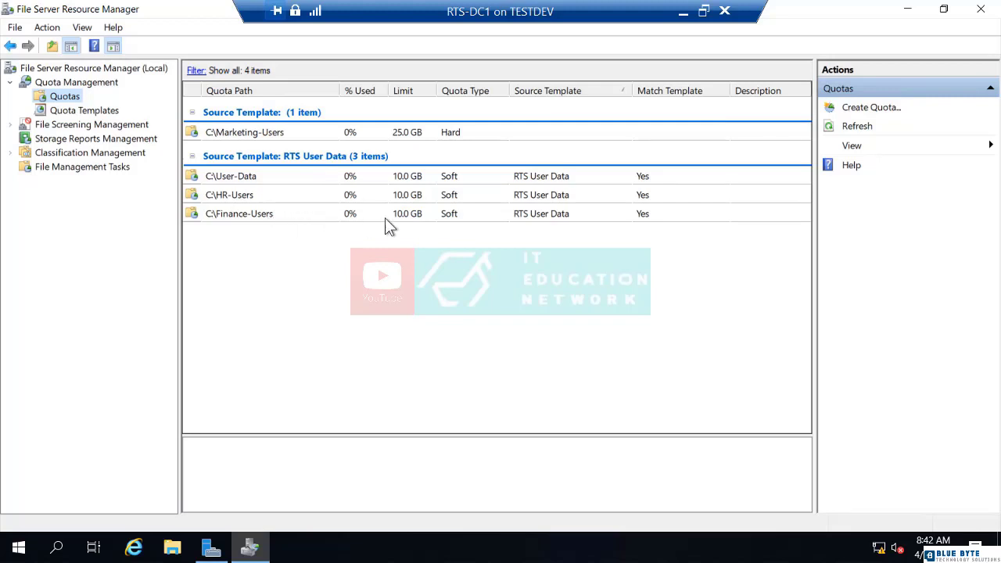
# Edit the properties of the C:\Finance-Users quota and set its space limit to 20 GB.
pyautogui.rightClick(315, 217)
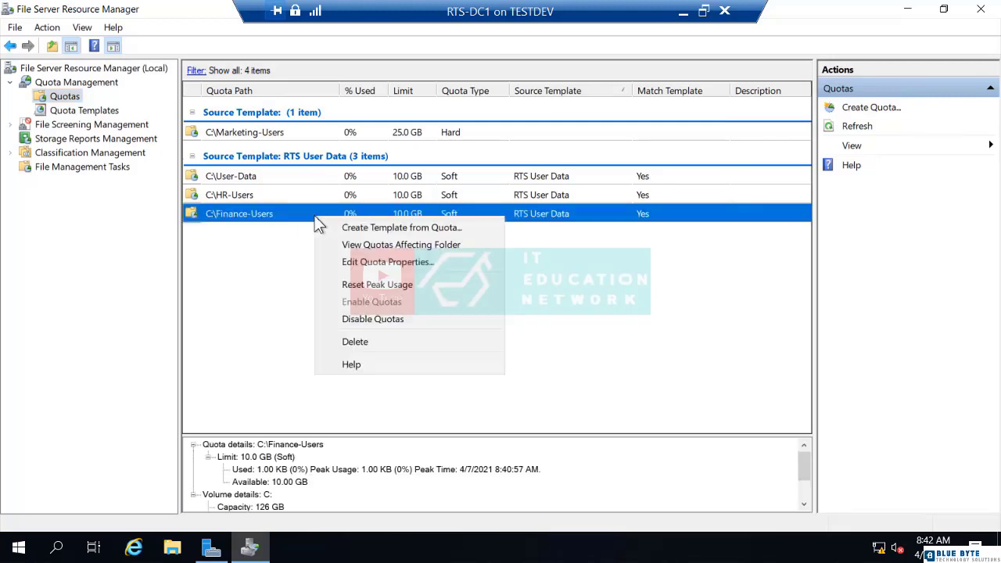
pyautogui.click(349, 267)
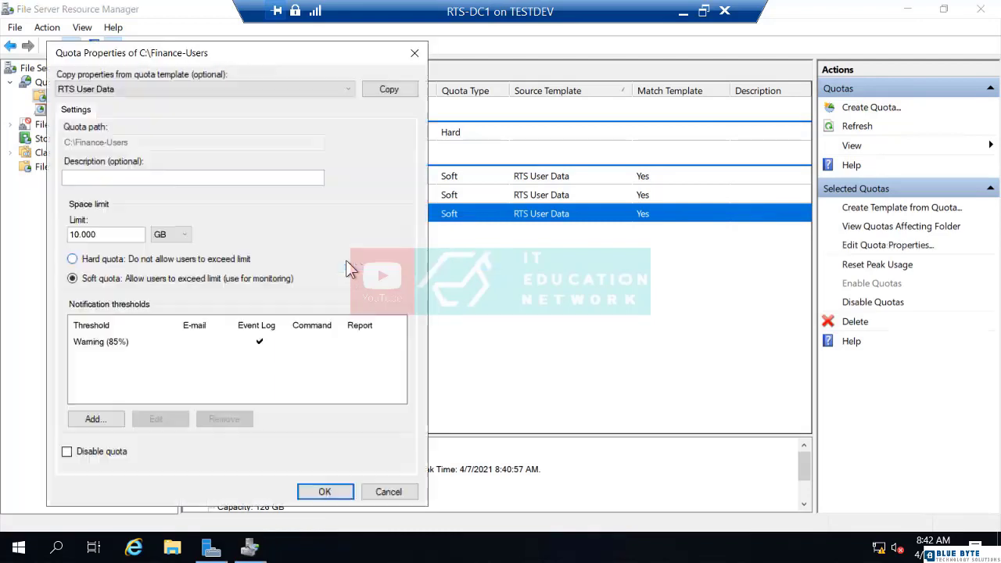
pyautogui.click(74, 234)
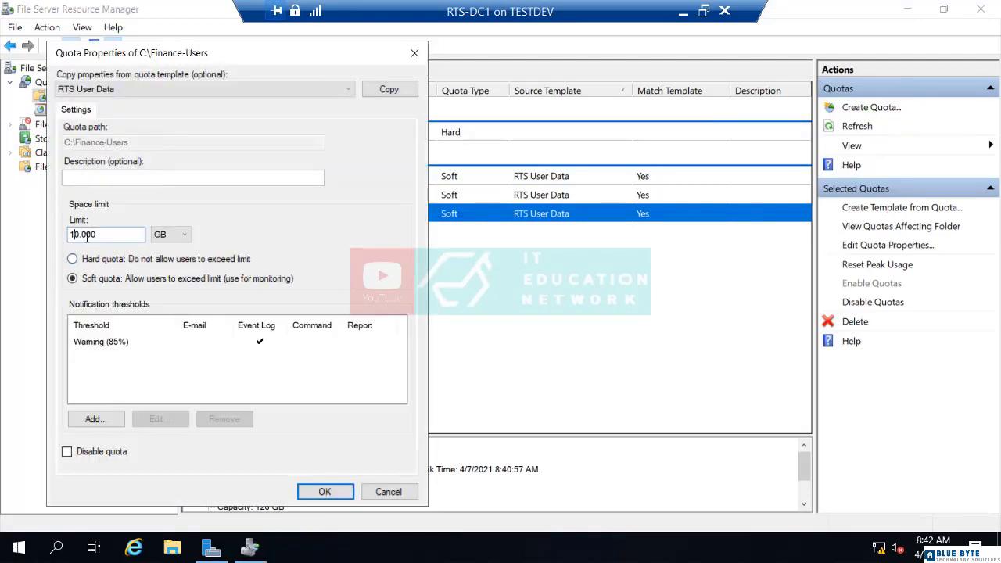
pyautogui.press('BackSpace')
pyautogui.write('2')
pyautogui.click(338, 490)
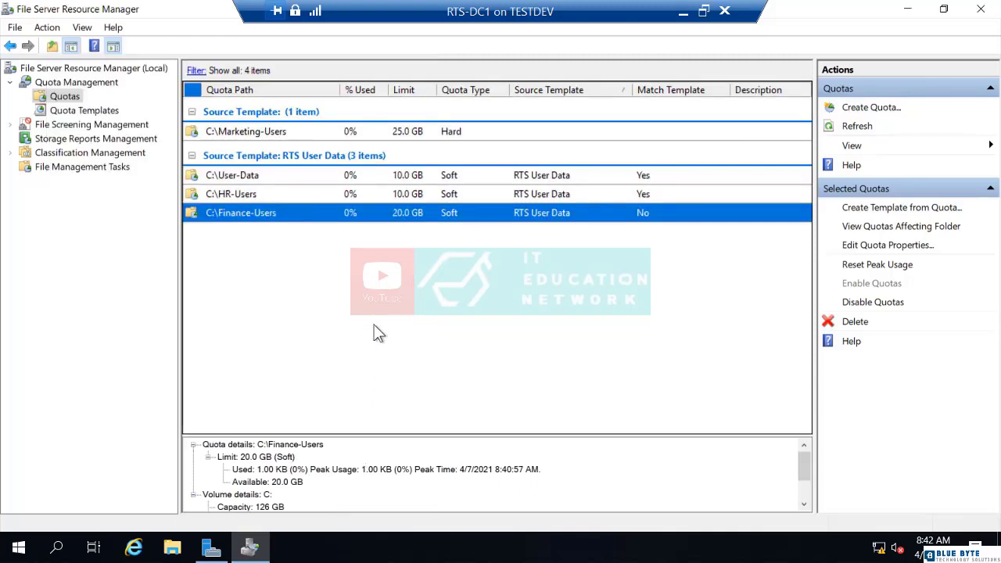
pyautogui.click(373, 305)
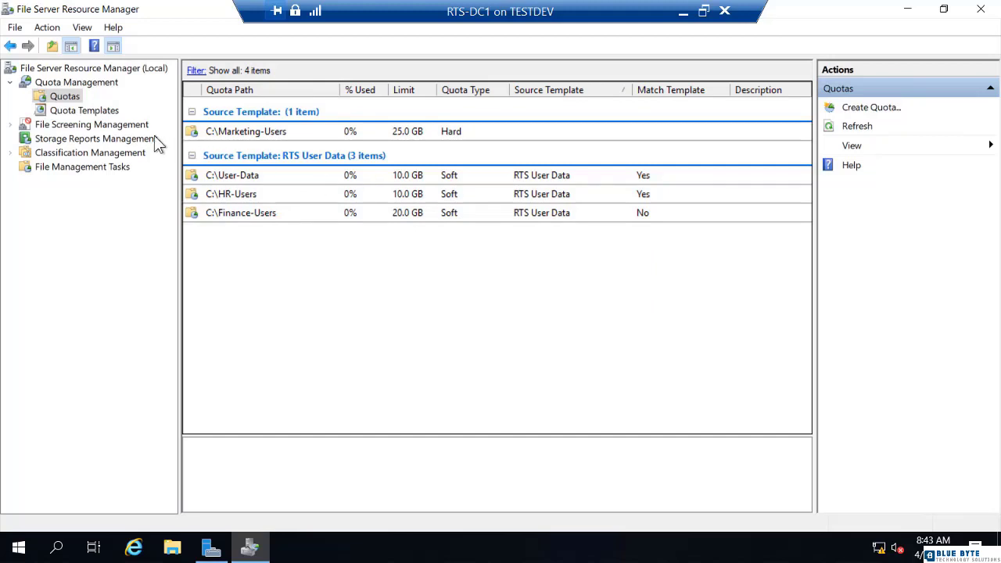
# Set the RTS User Data template's limit to 50 GB, apply it only to derived quotas matching the original template, and display the quotas.
pyautogui.click(109, 117)
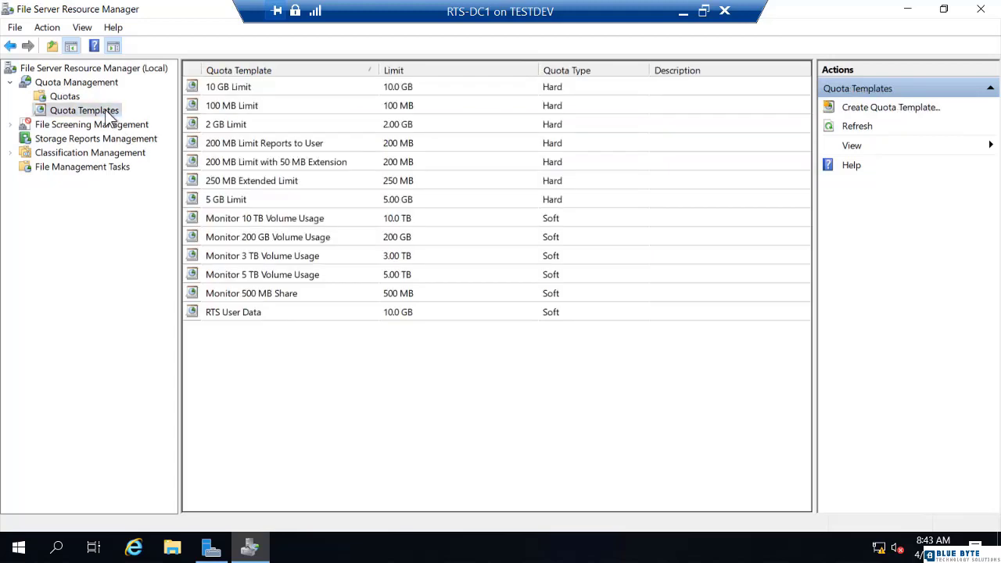
pyautogui.rightClick(222, 311)
pyautogui.rightClick(251, 316)
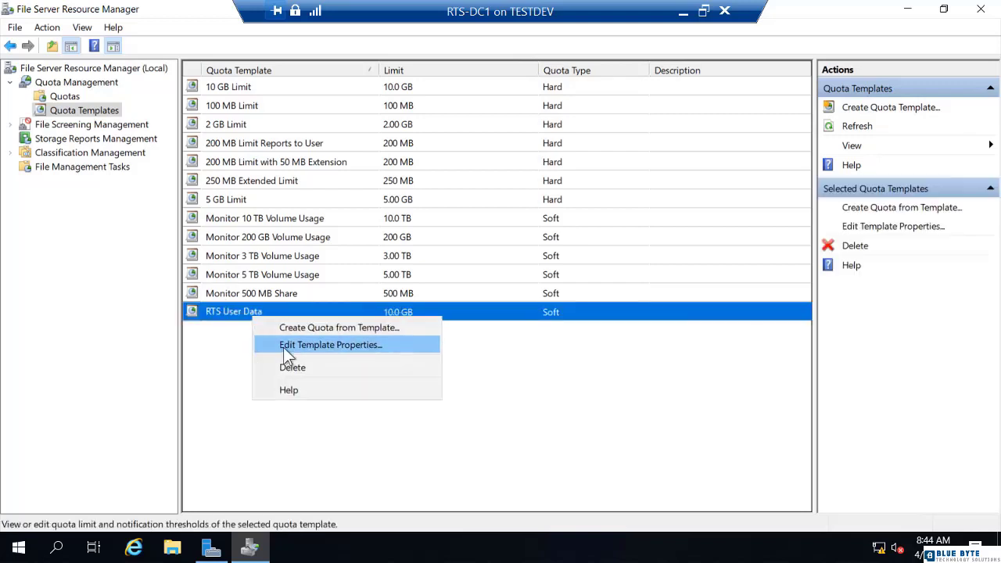
pyautogui.click(283, 347)
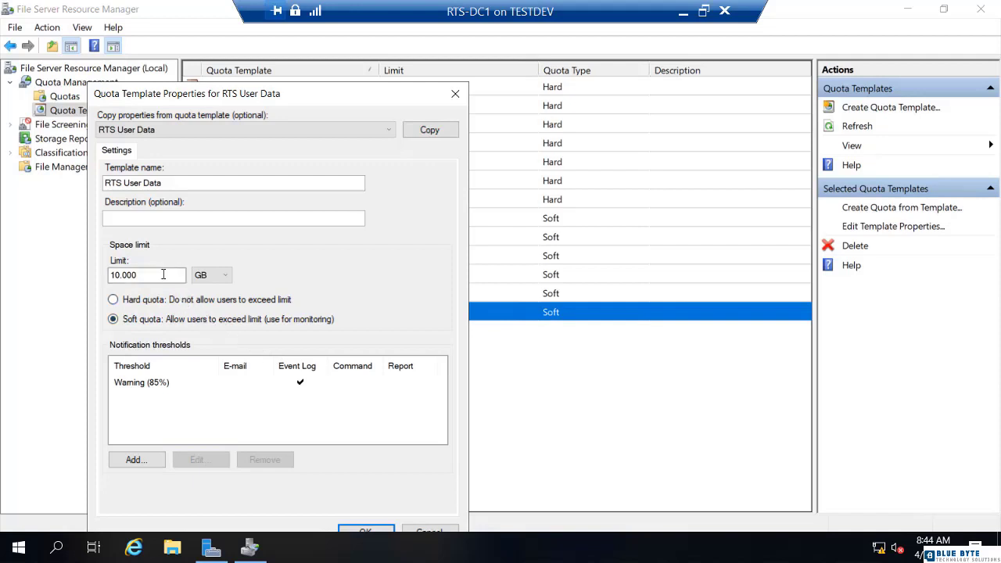
pyautogui.moveTo(166, 274); pyautogui.dragTo(98, 274)
pyautogui.write('50')
pyautogui.moveTo(285, 99); pyautogui.dragTo(292, 78)
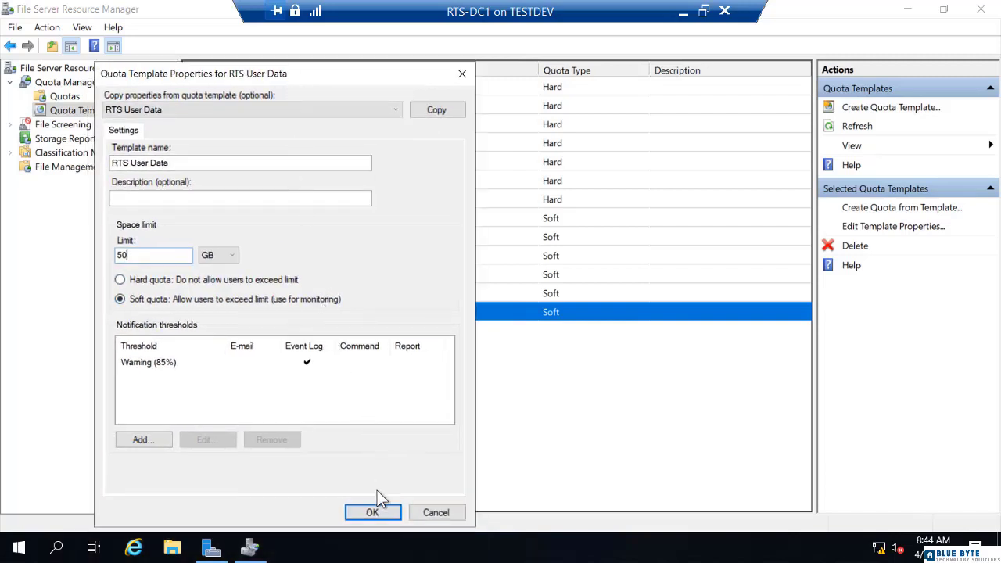
pyautogui.click(373, 513)
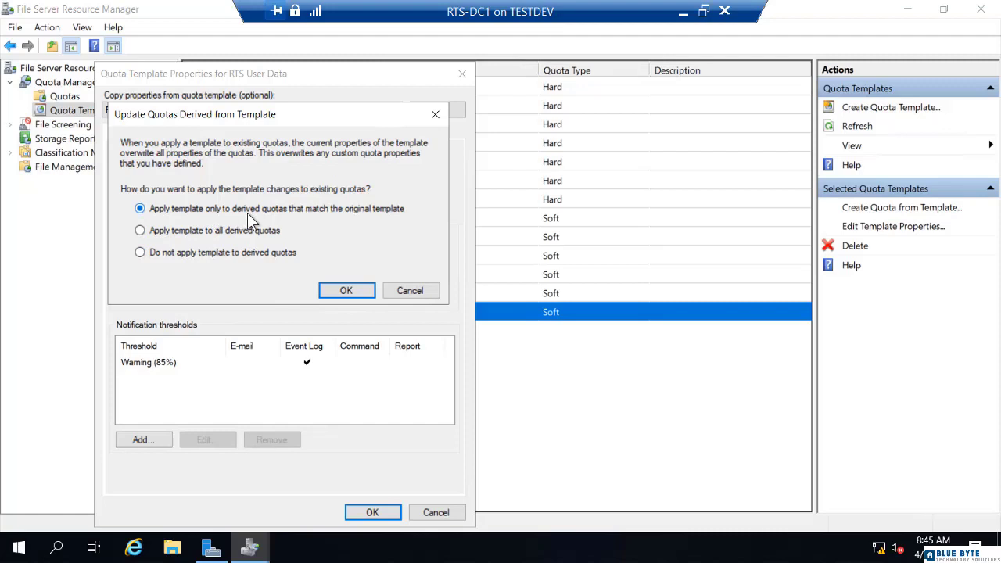
pyautogui.click(345, 290)
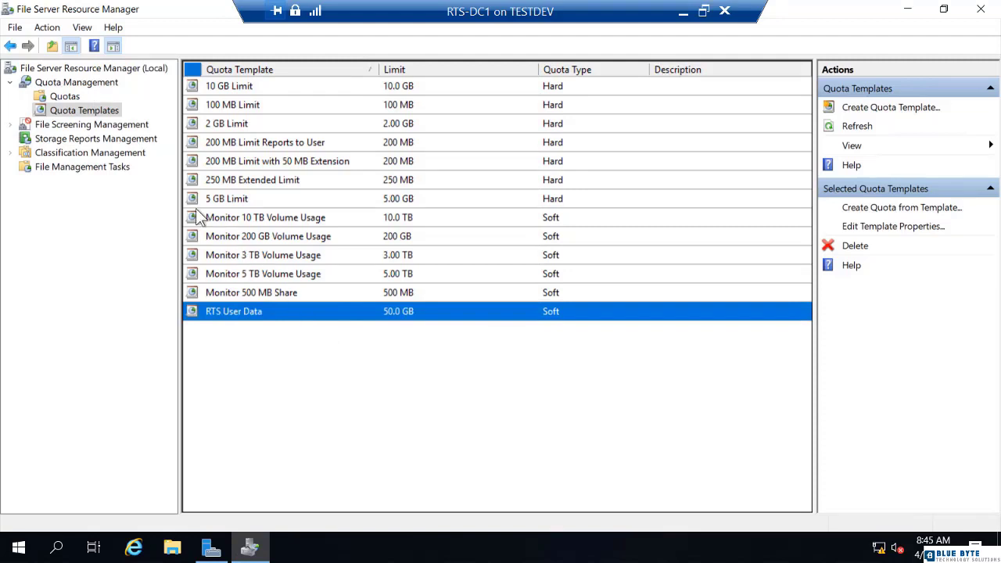
pyautogui.click(68, 99)
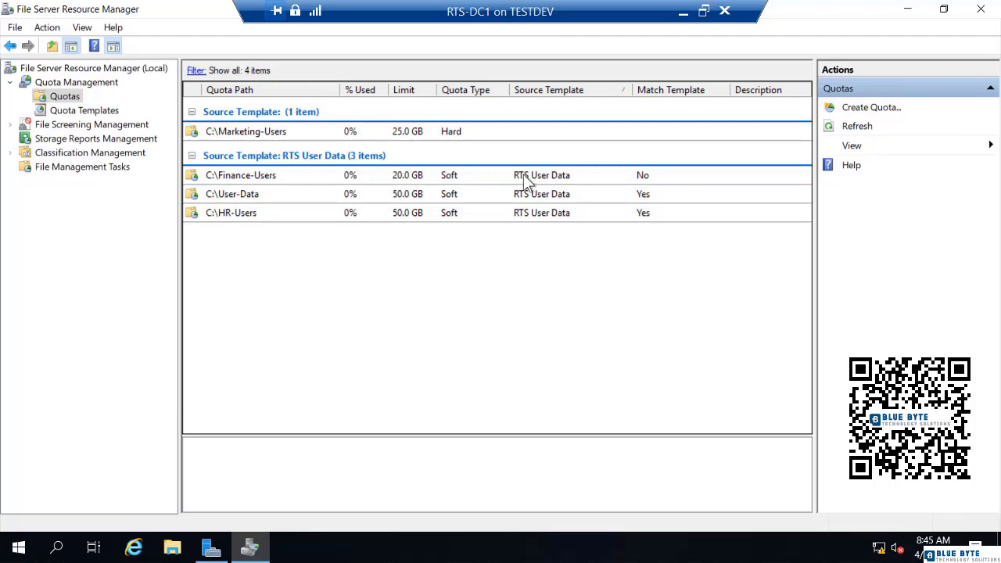
# Reapply the RTS User Data template with its 50 GB limit to all derived quotas and return to the quota list.
pyautogui.click(84, 110)
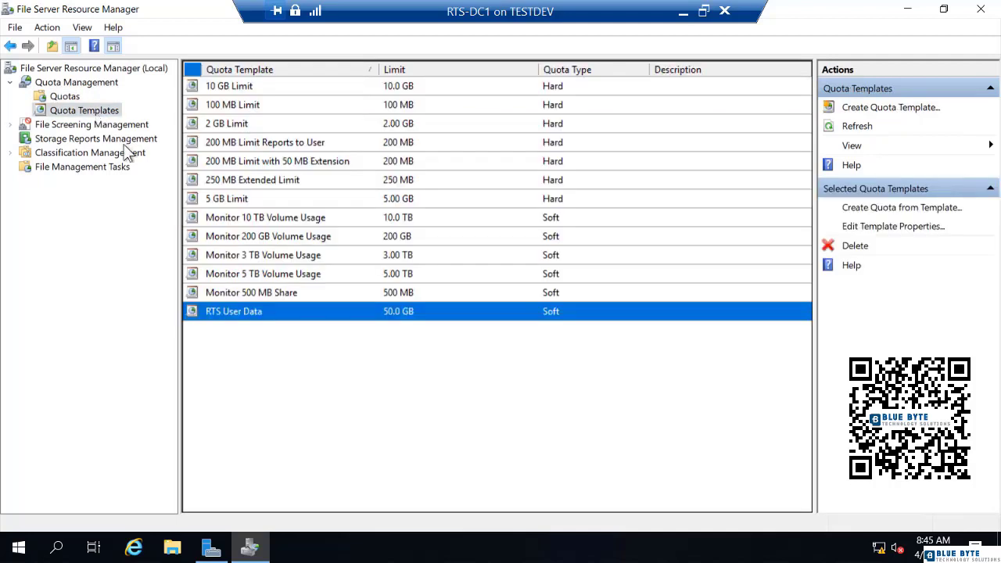
pyautogui.rightClick(212, 317)
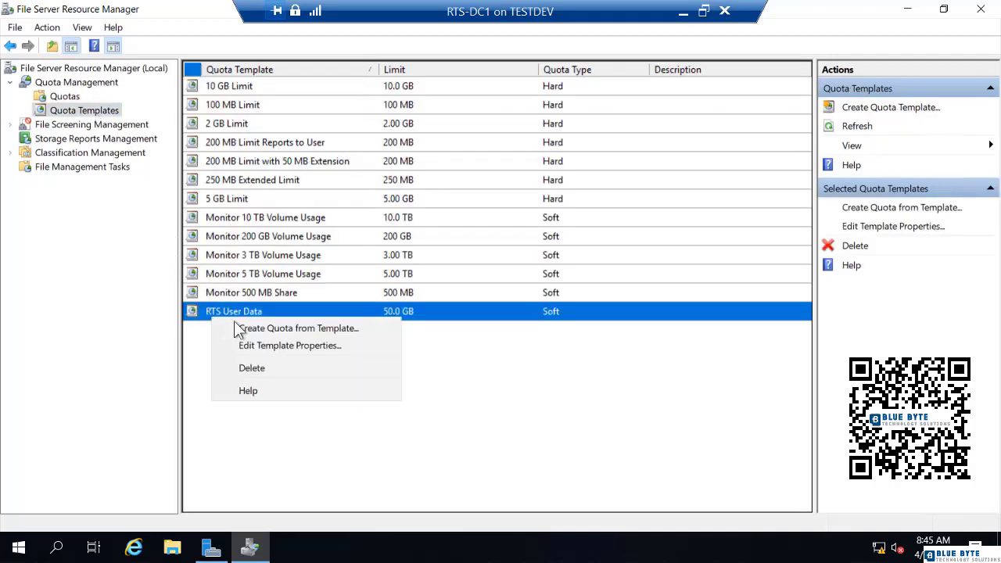
pyautogui.click(249, 345)
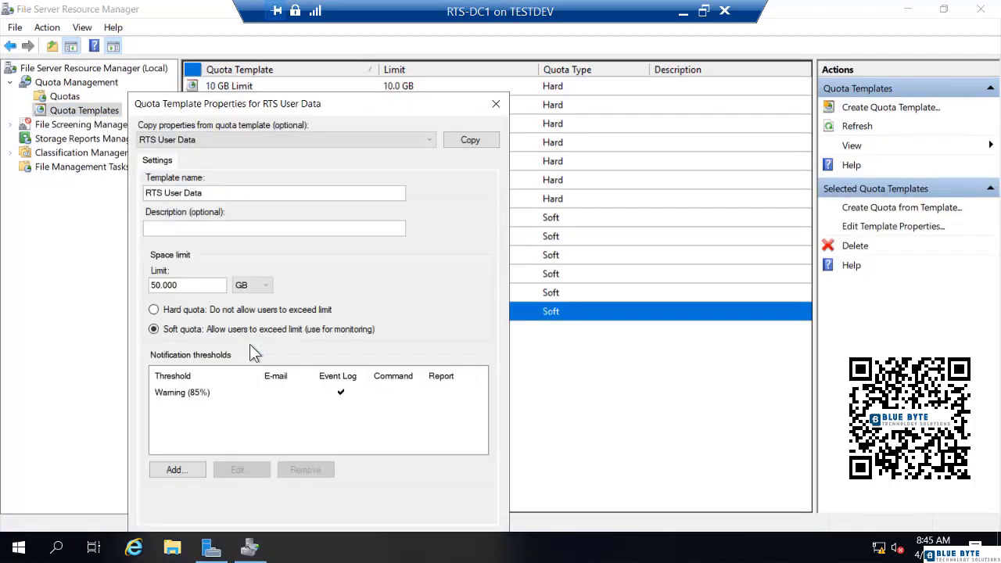
pyautogui.click(193, 286)
pyautogui.moveTo(269, 107); pyautogui.dragTo(265, 58)
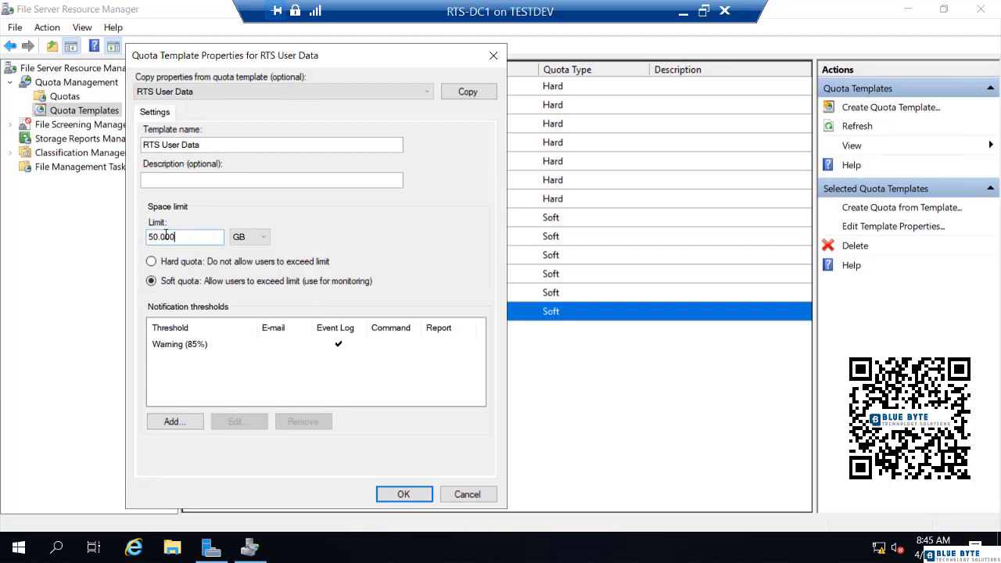
pyautogui.click(394, 494)
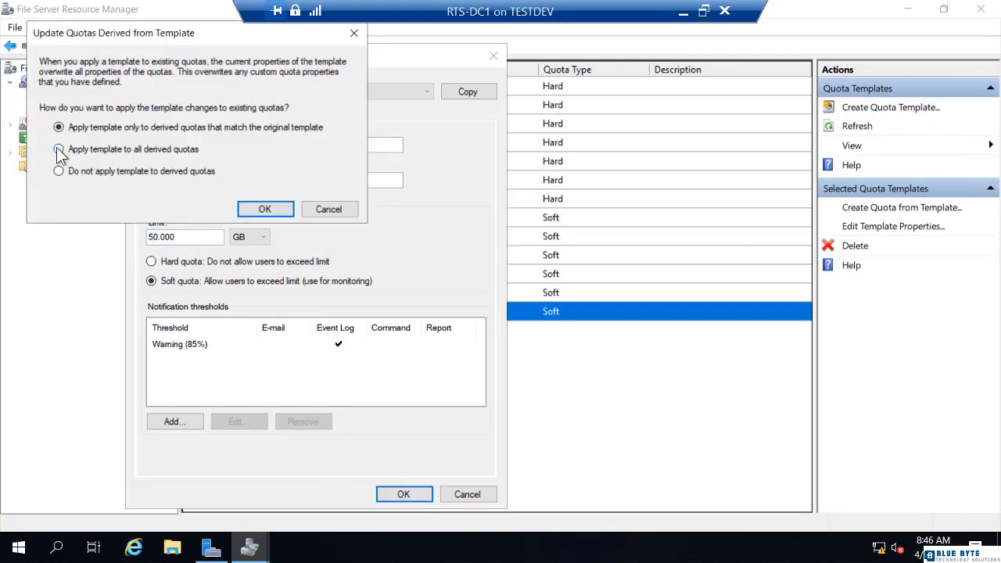
pyautogui.click(58, 149)
pyautogui.click(269, 209)
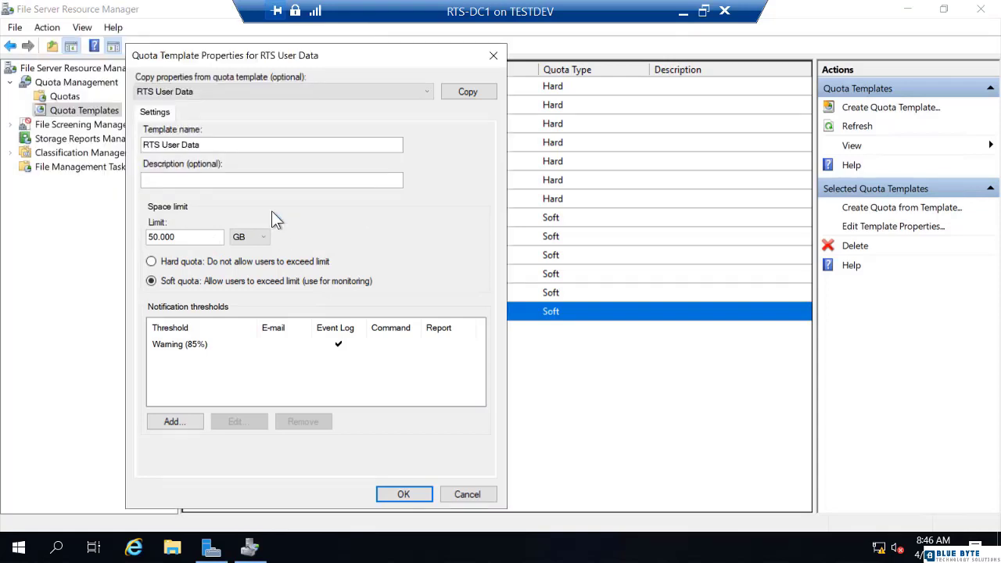
pyautogui.click(75, 97)
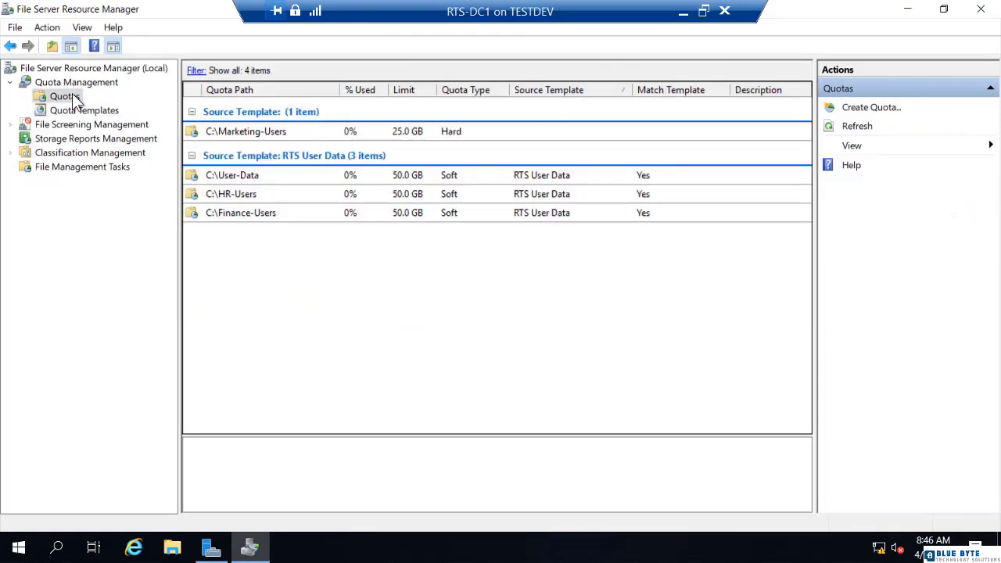